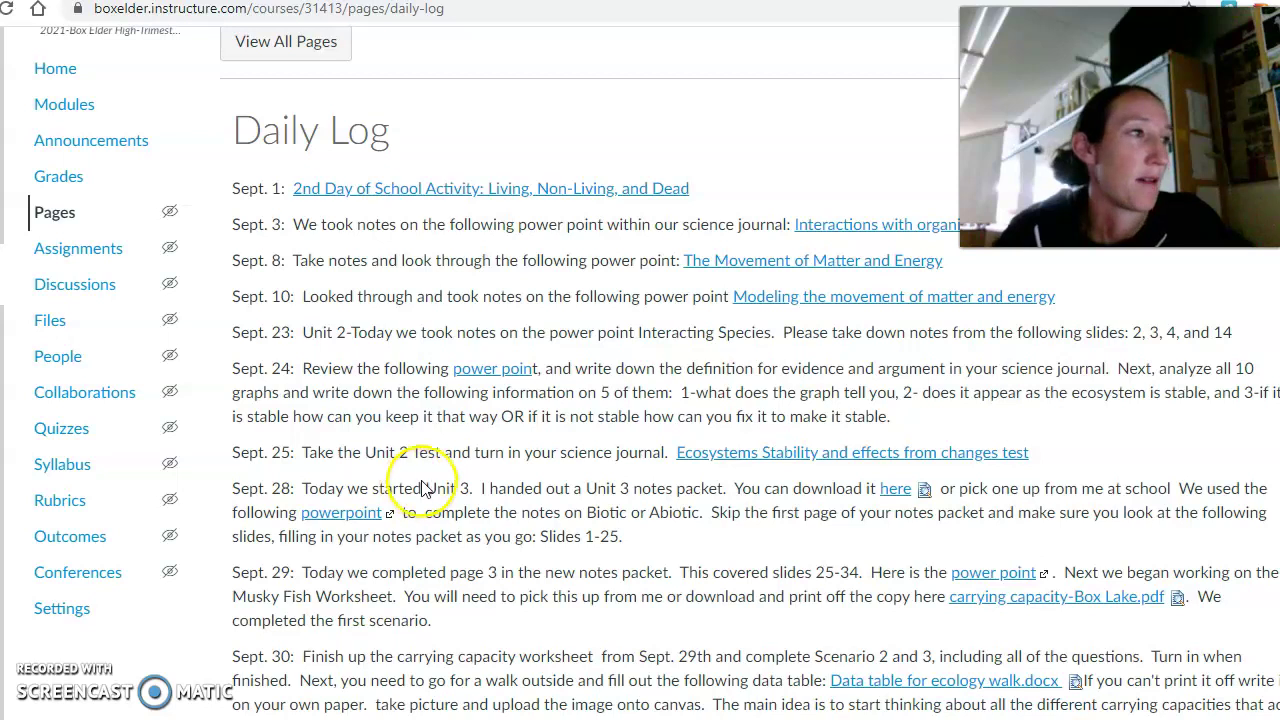
Open the Unit 3 Assignments page from the modules on the course home page.
click(58, 170)
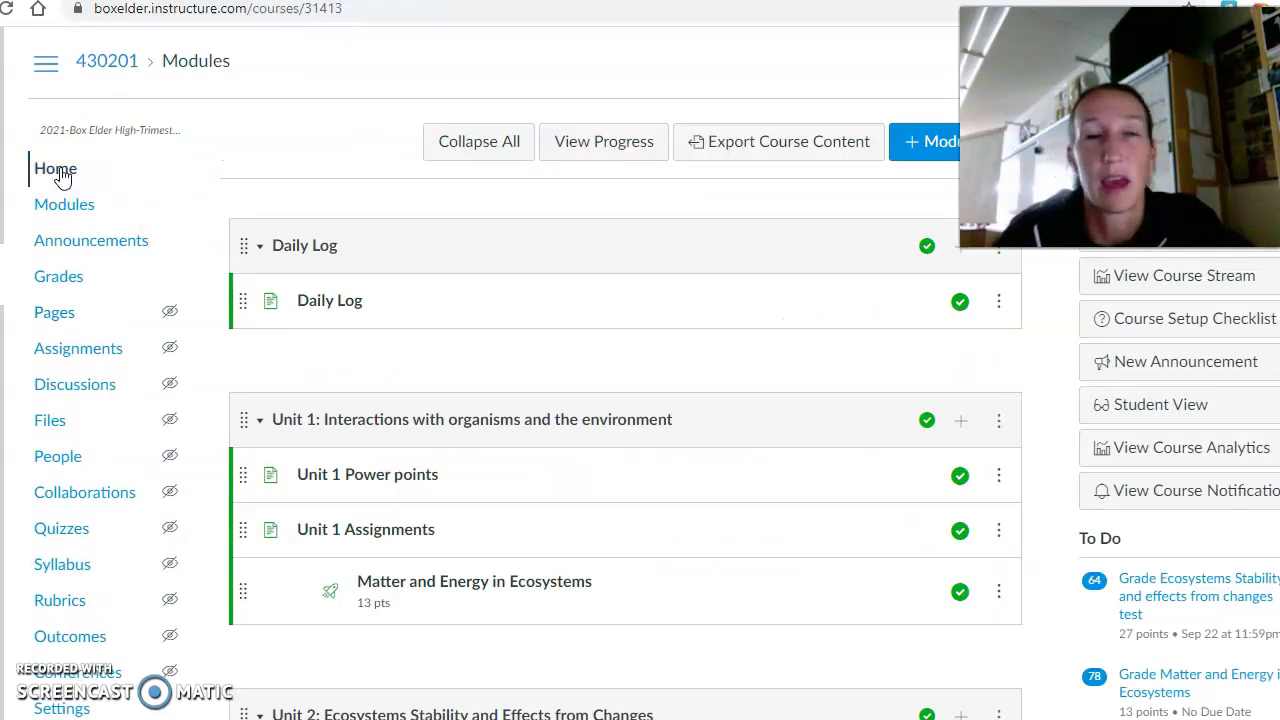
scroll(320, 429, down, 5)
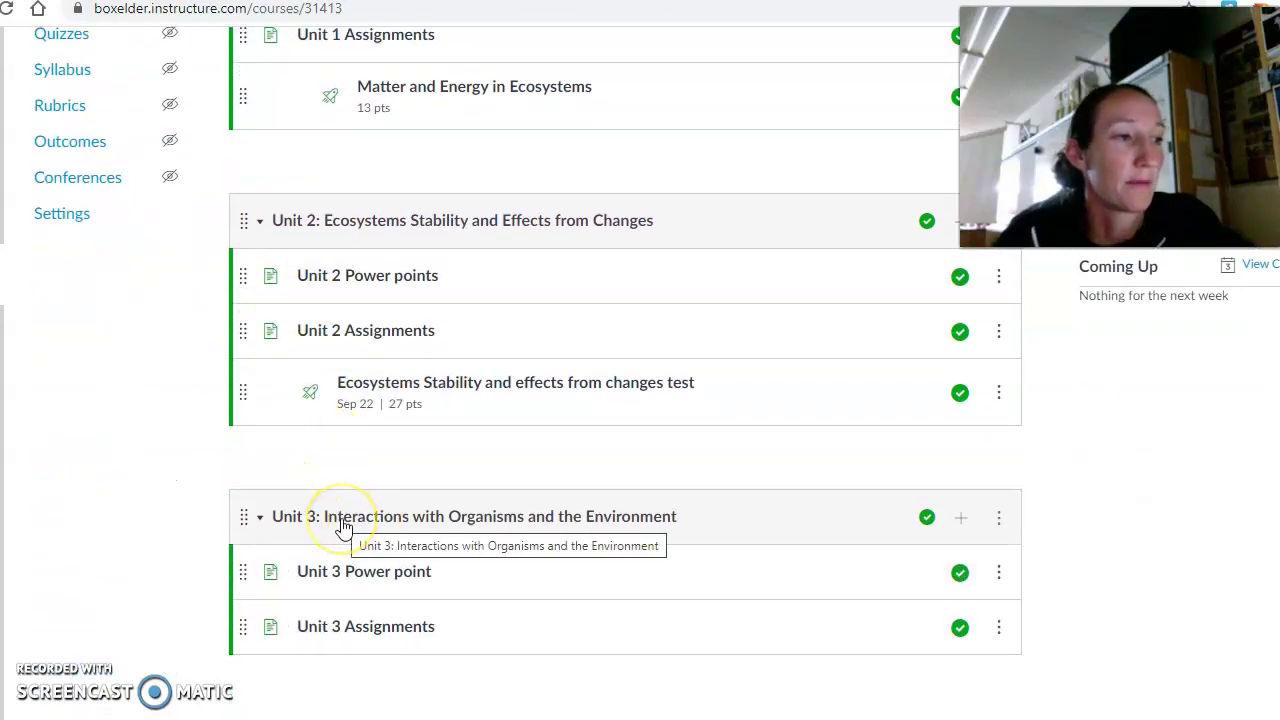
click(367, 634)
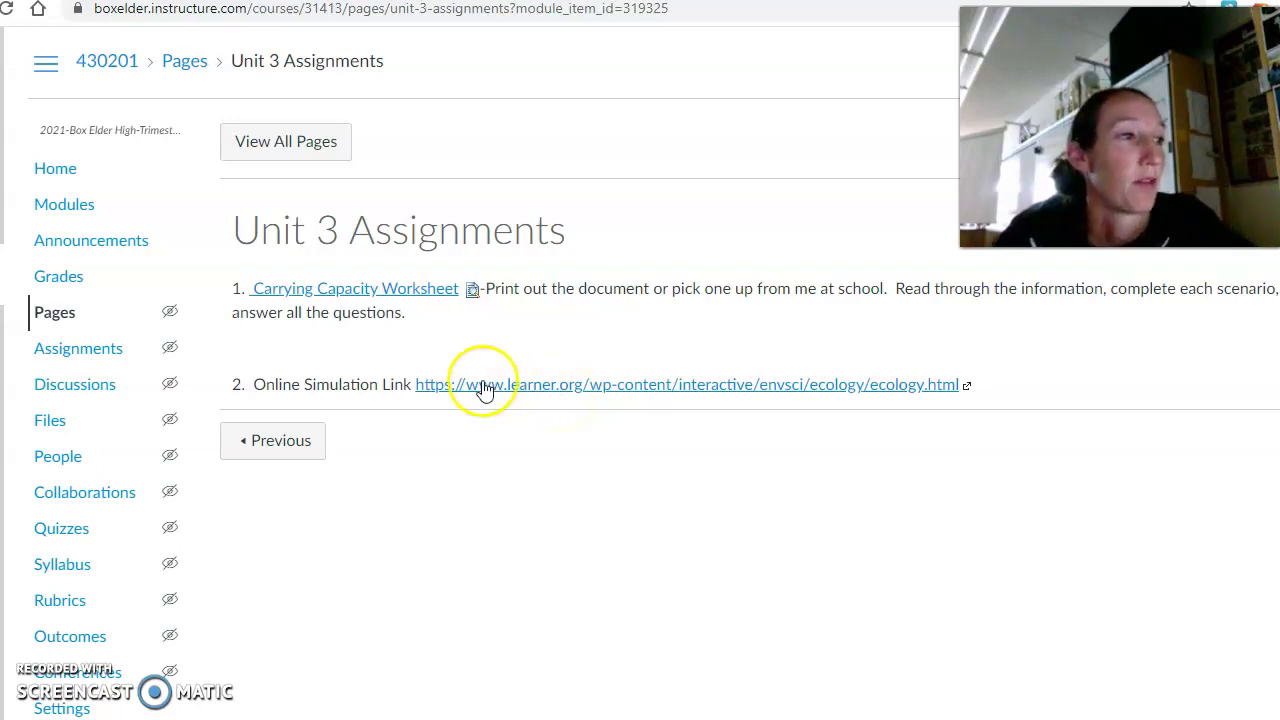
Return to the course home, open the Daily Log and follow the simulation link in the Oct. 1 entry.
click(55, 171)
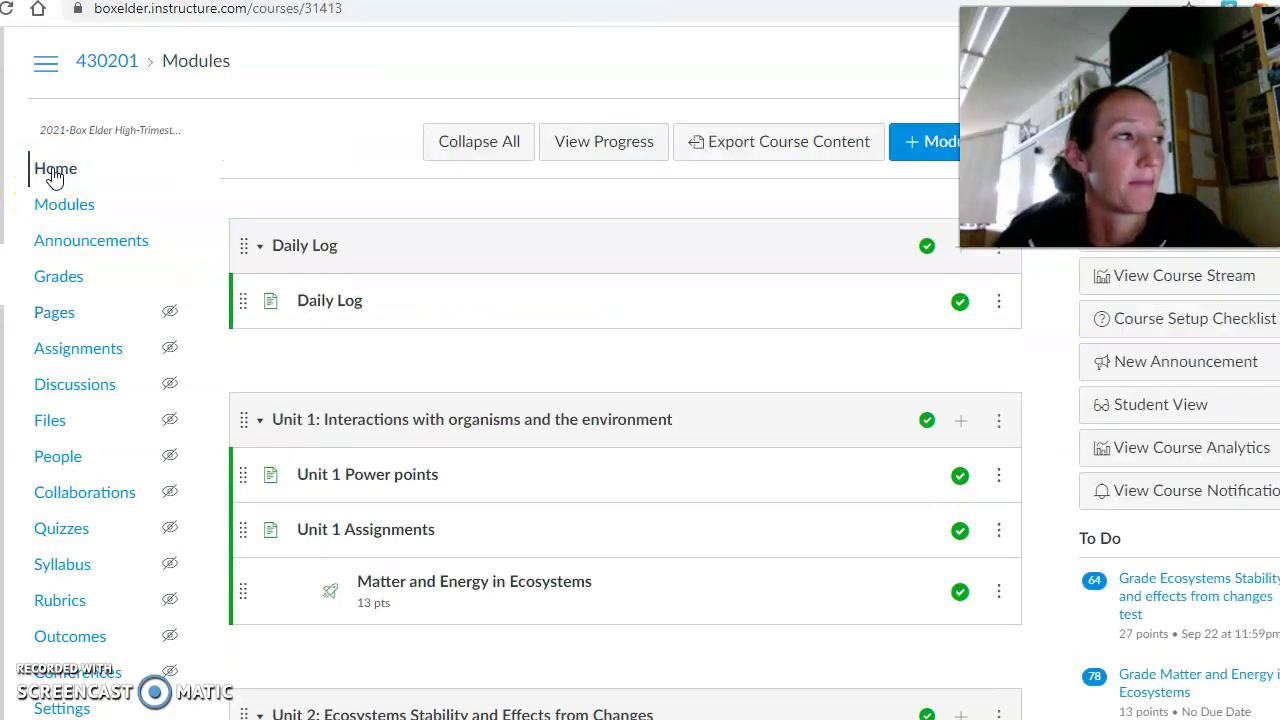
click(328, 303)
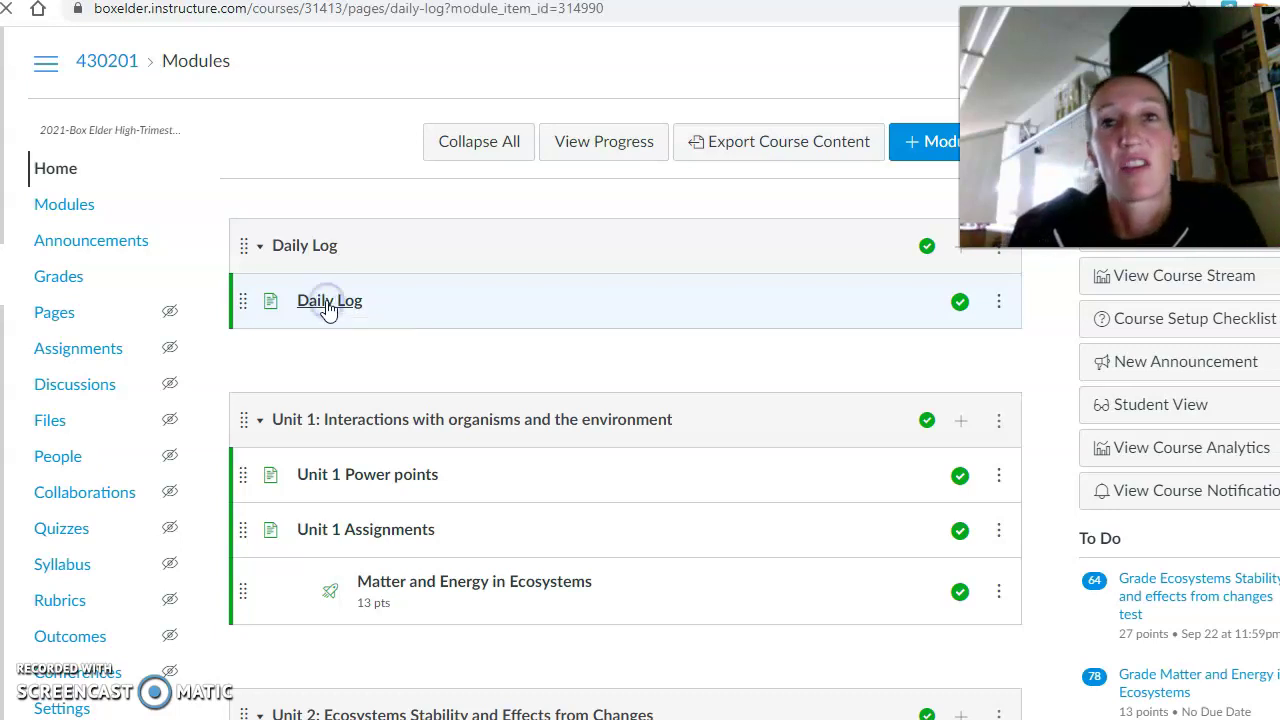
scroll(548, 428, down, 3)
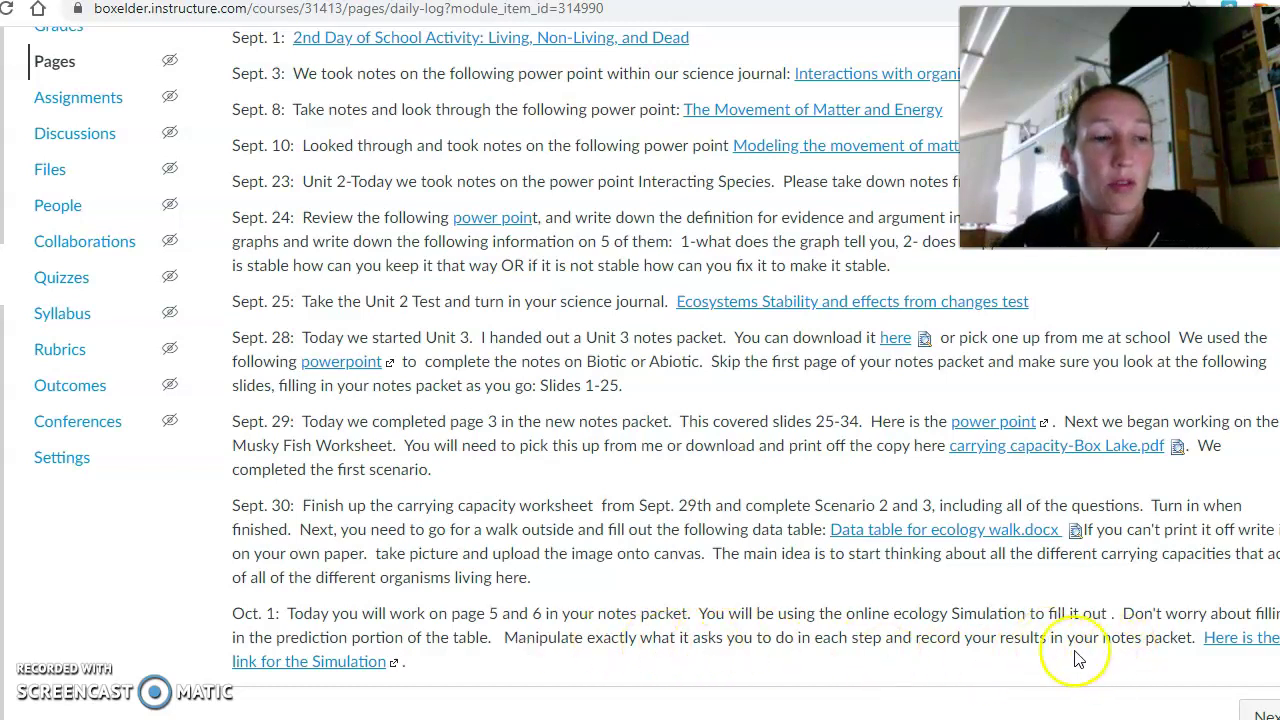
click(345, 664)
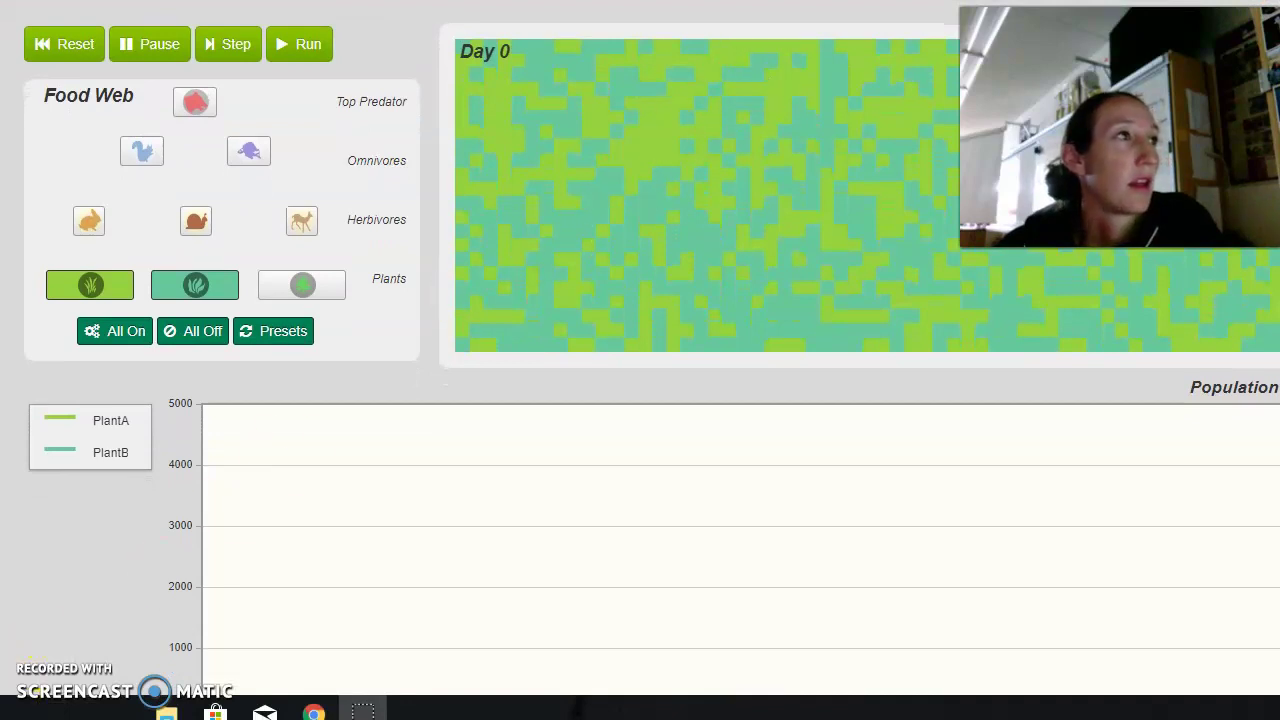
Open the Unit 3 Notes Packet document from its folder and find the Data Tables for On line Ecology Simulation page.
click(166, 712)
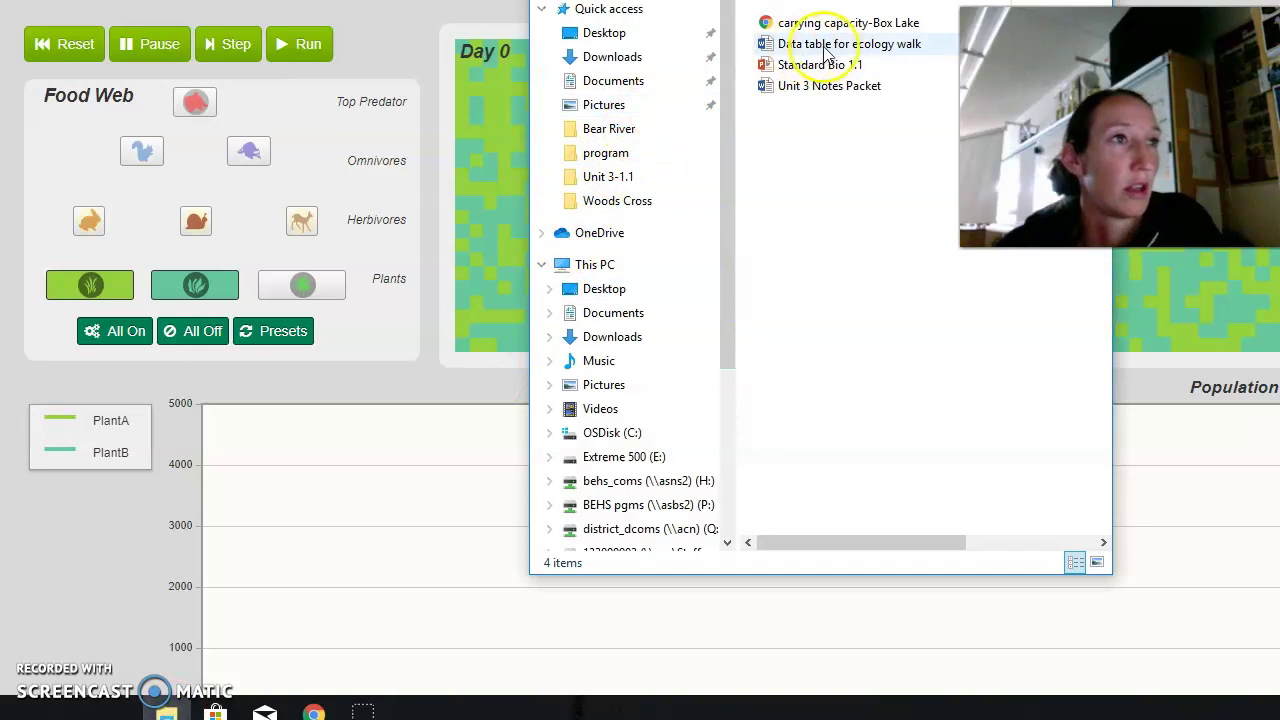
double_click(830, 87)
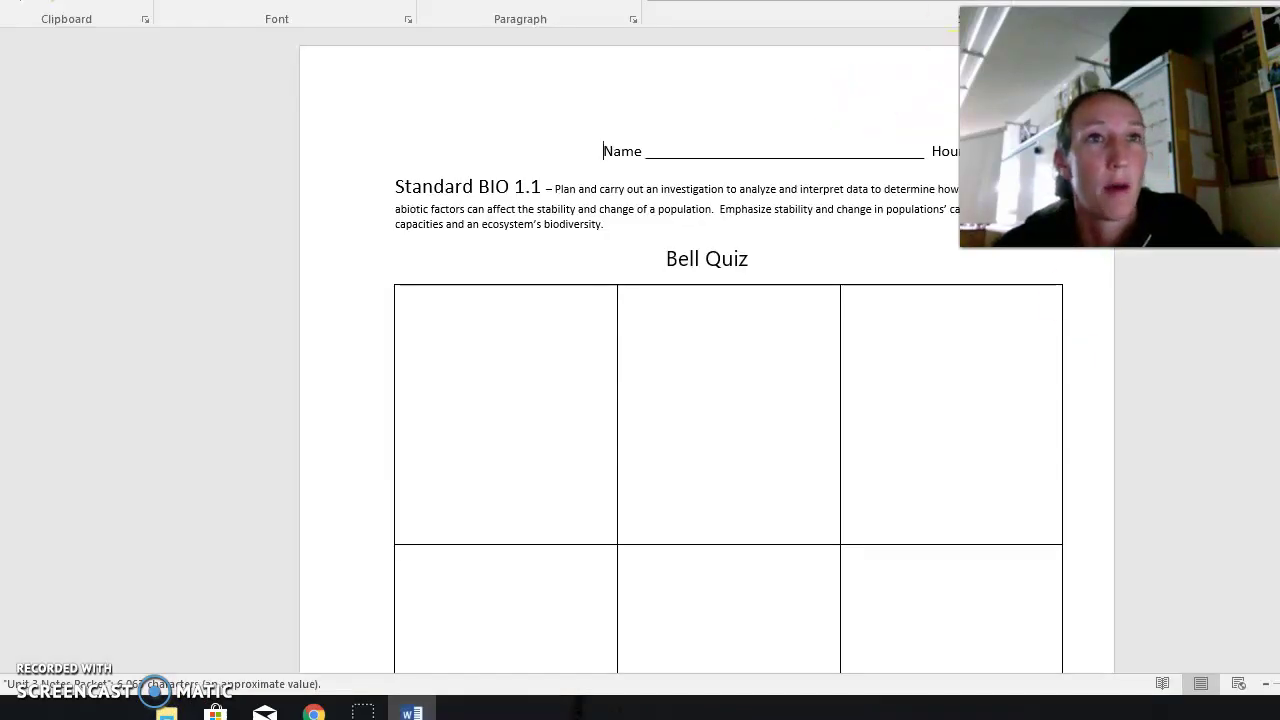
scroll(1046, 323, down, 10)
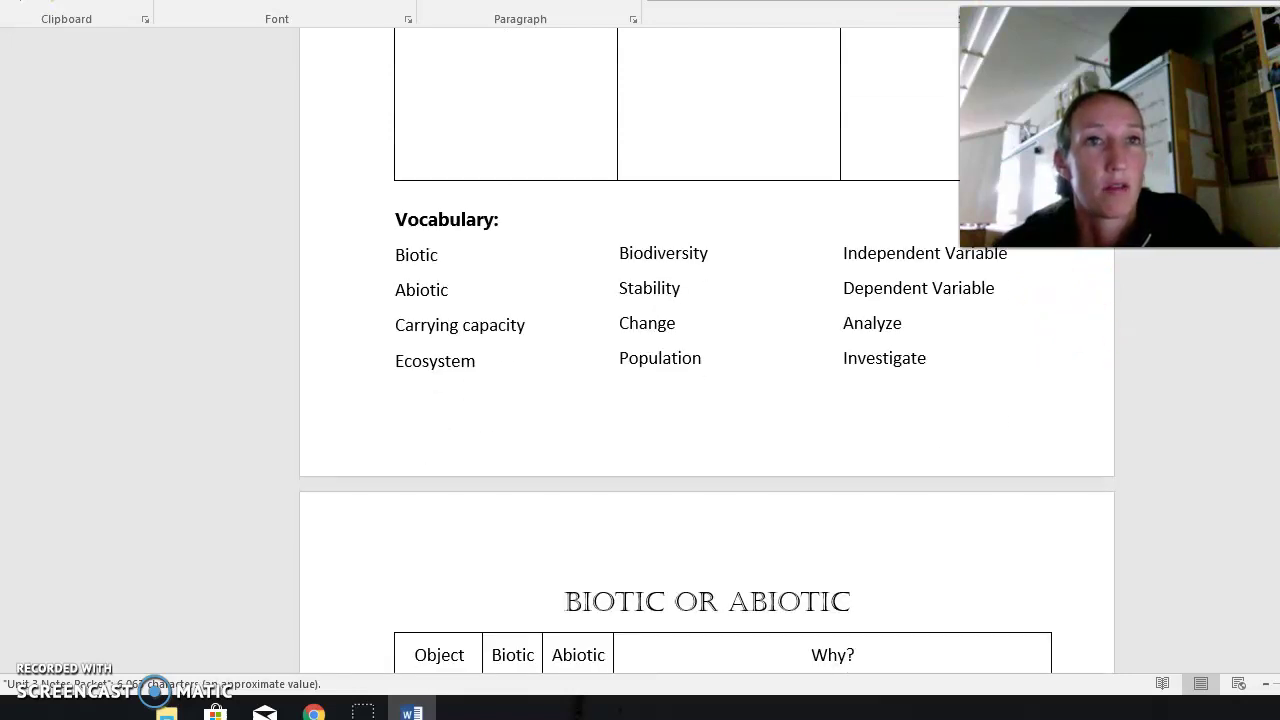
scroll(706, 350, down, 20)
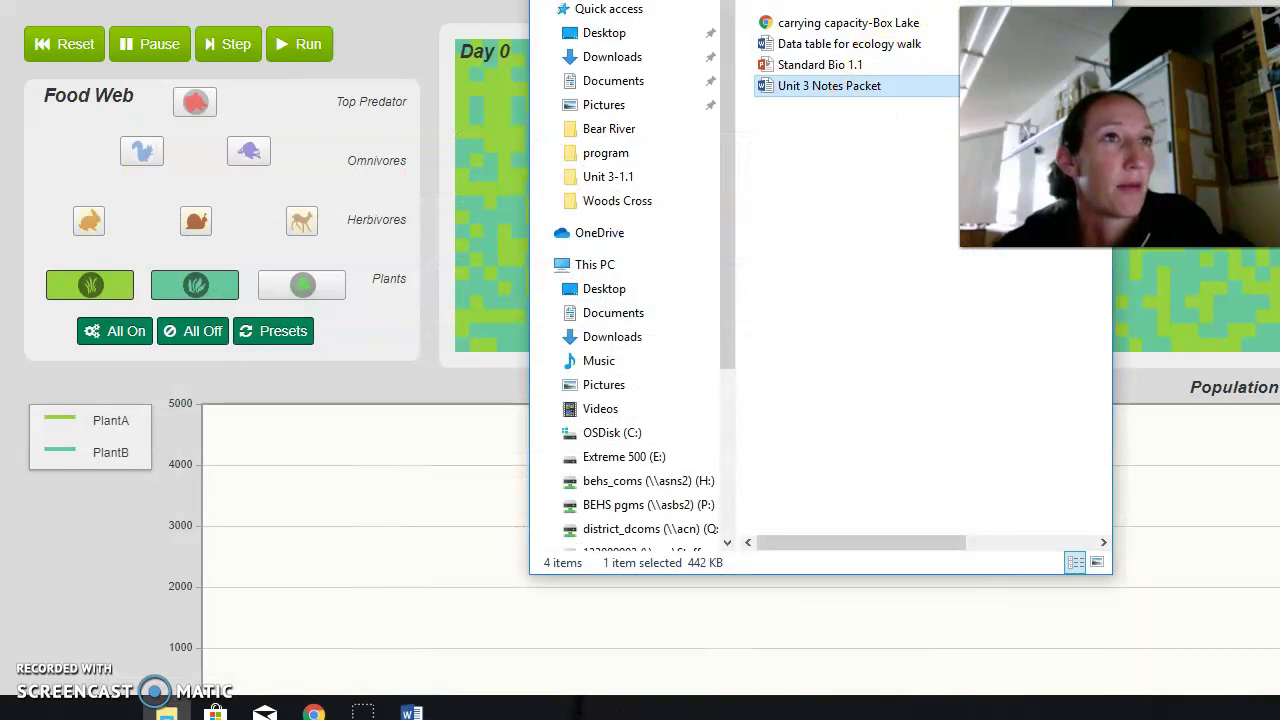
Return to the ecology simulation and clear the food web, leaving only Plant A and Plant B turned on.
click(608, 132)
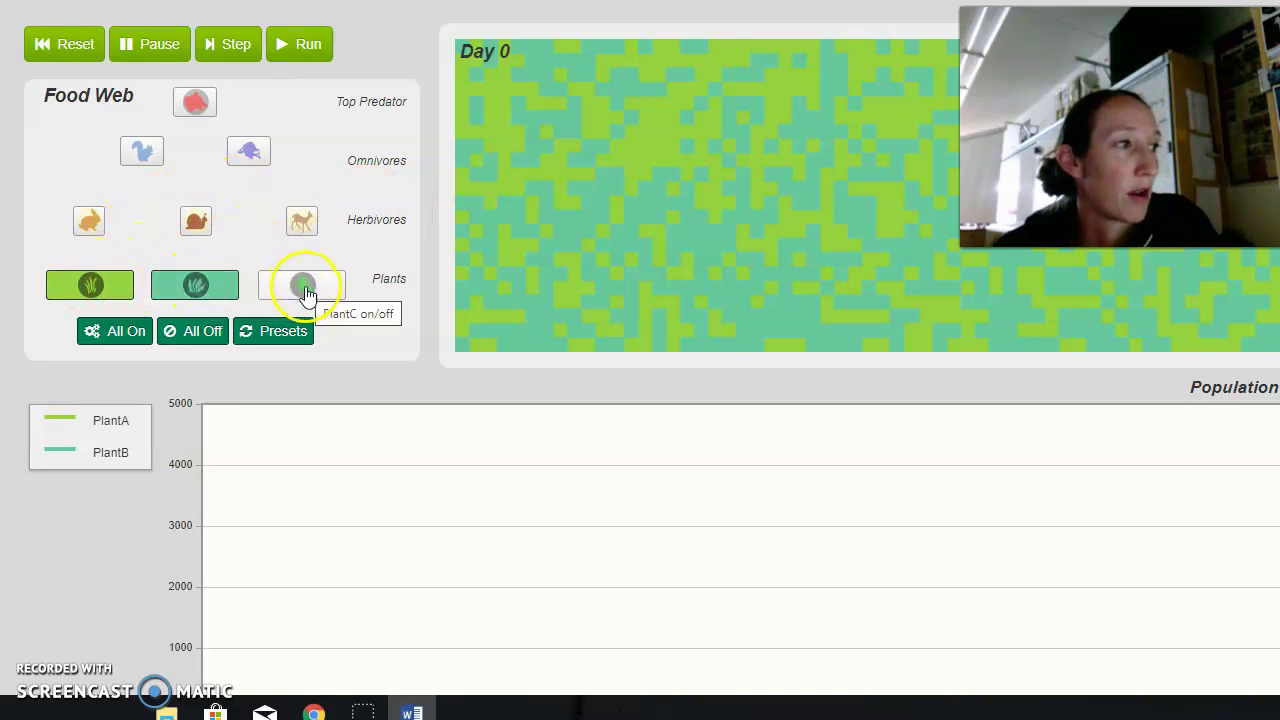
click(86, 285)
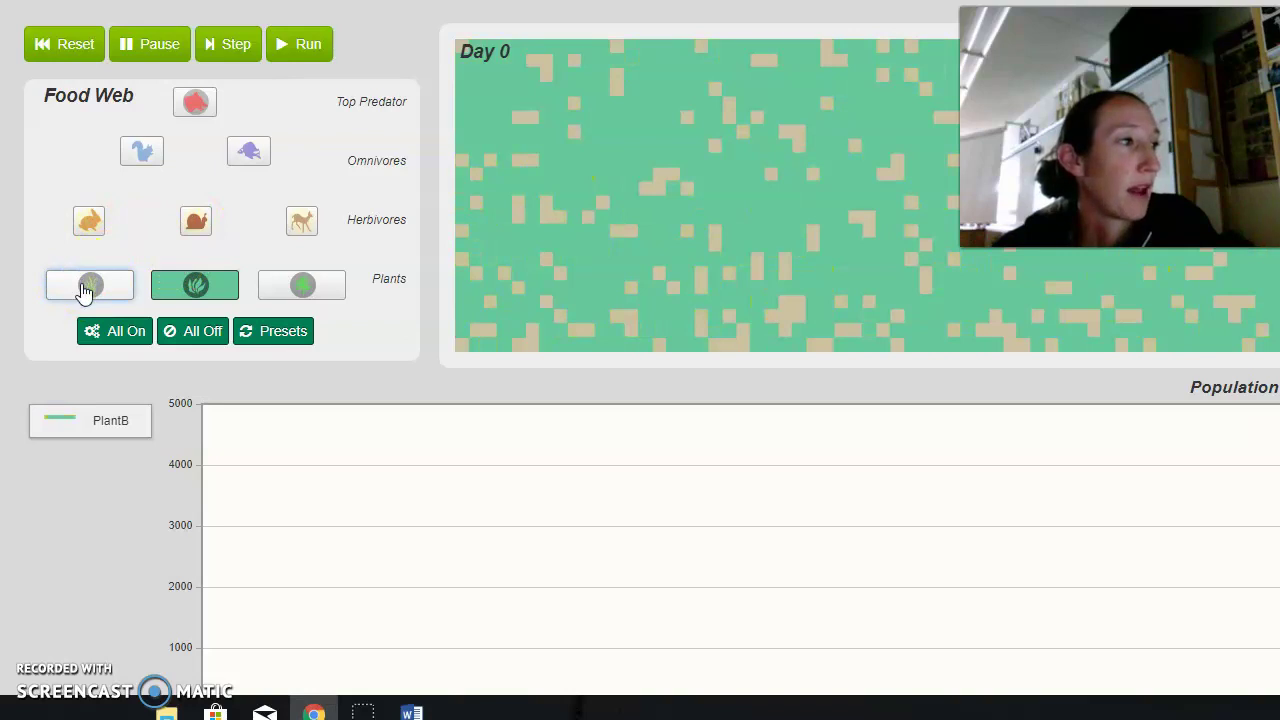
click(206, 286)
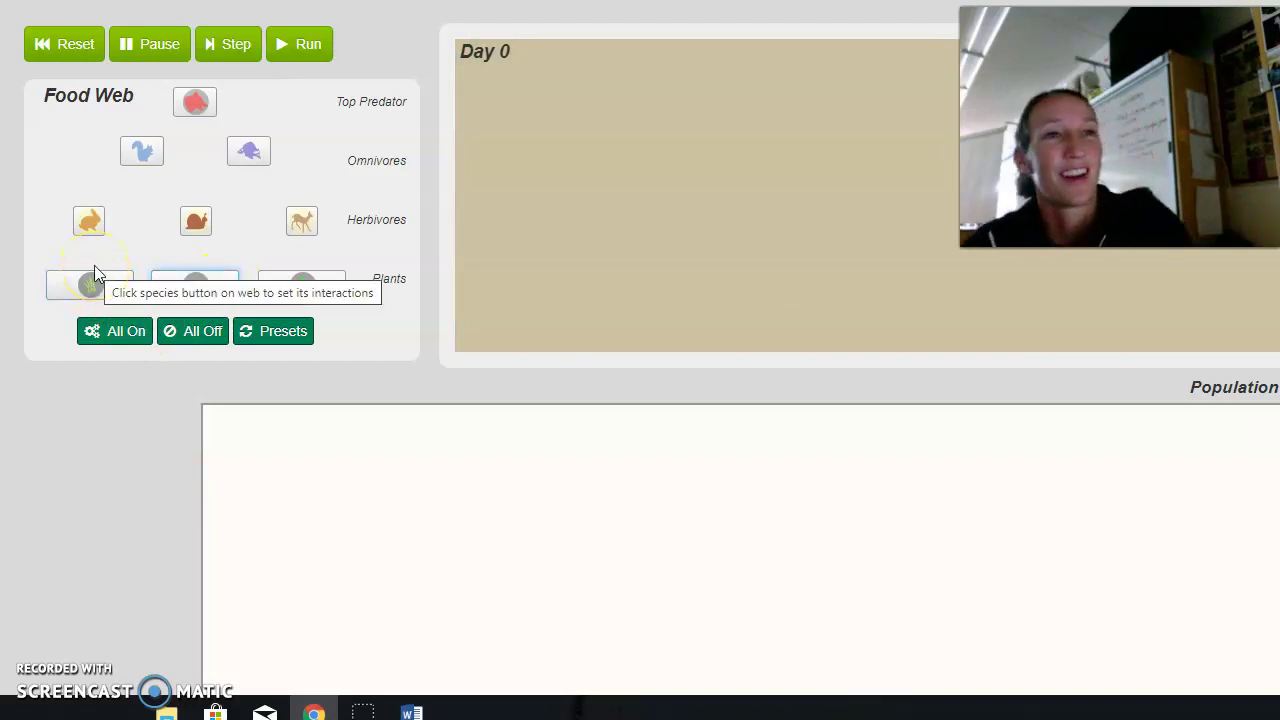
click(195, 341)
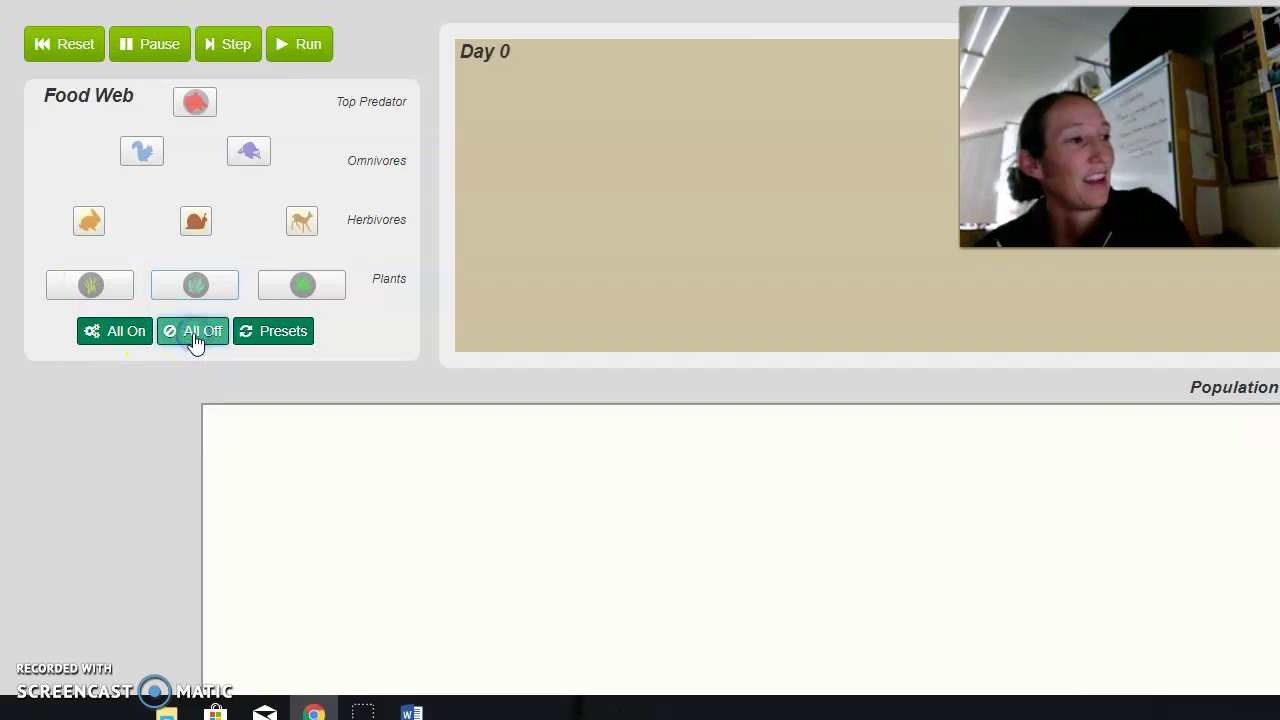
click(100, 285)
click(200, 287)
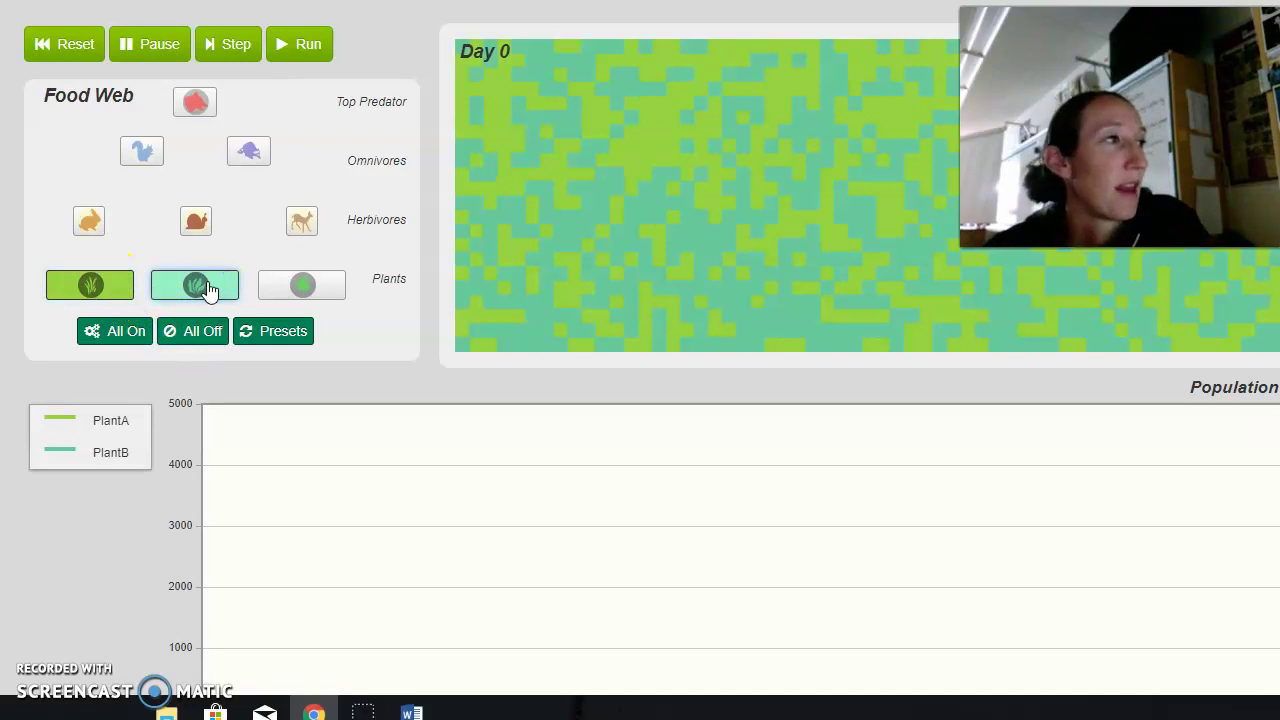
Run the two-plant simulation, pause it around day 39 and read the starting plant population on the graph.
click(289, 55)
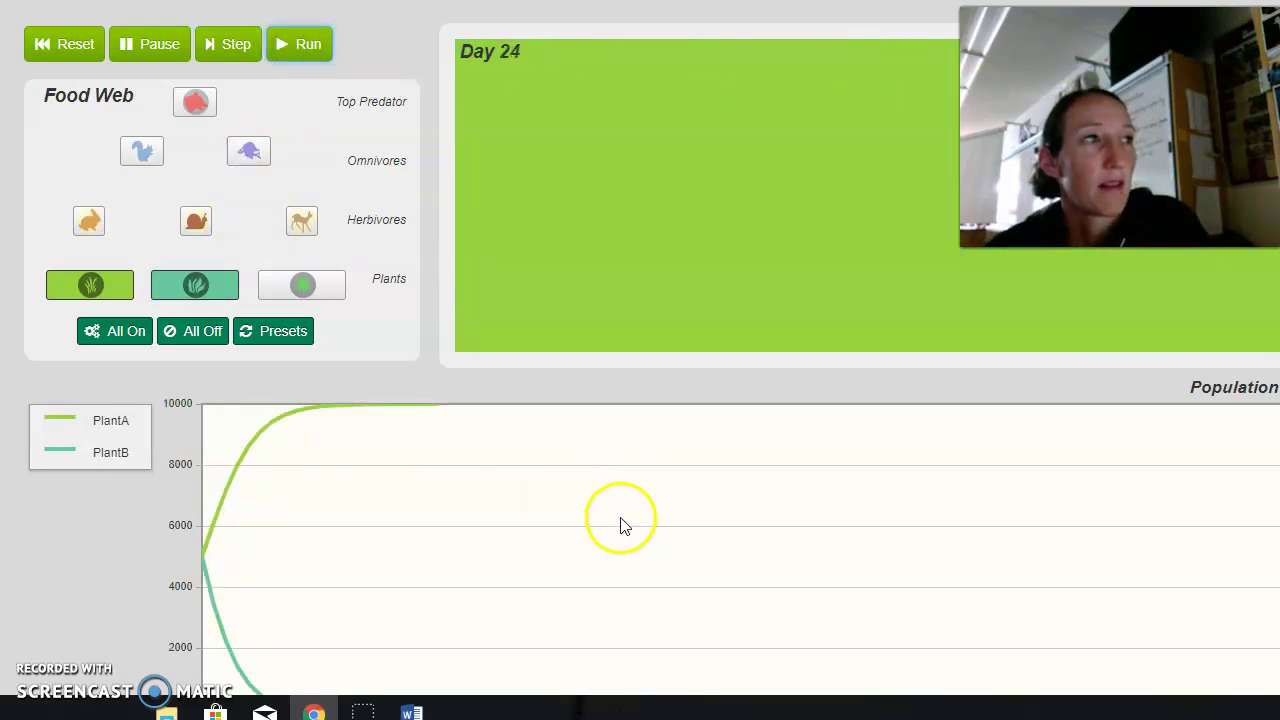
click(160, 40)
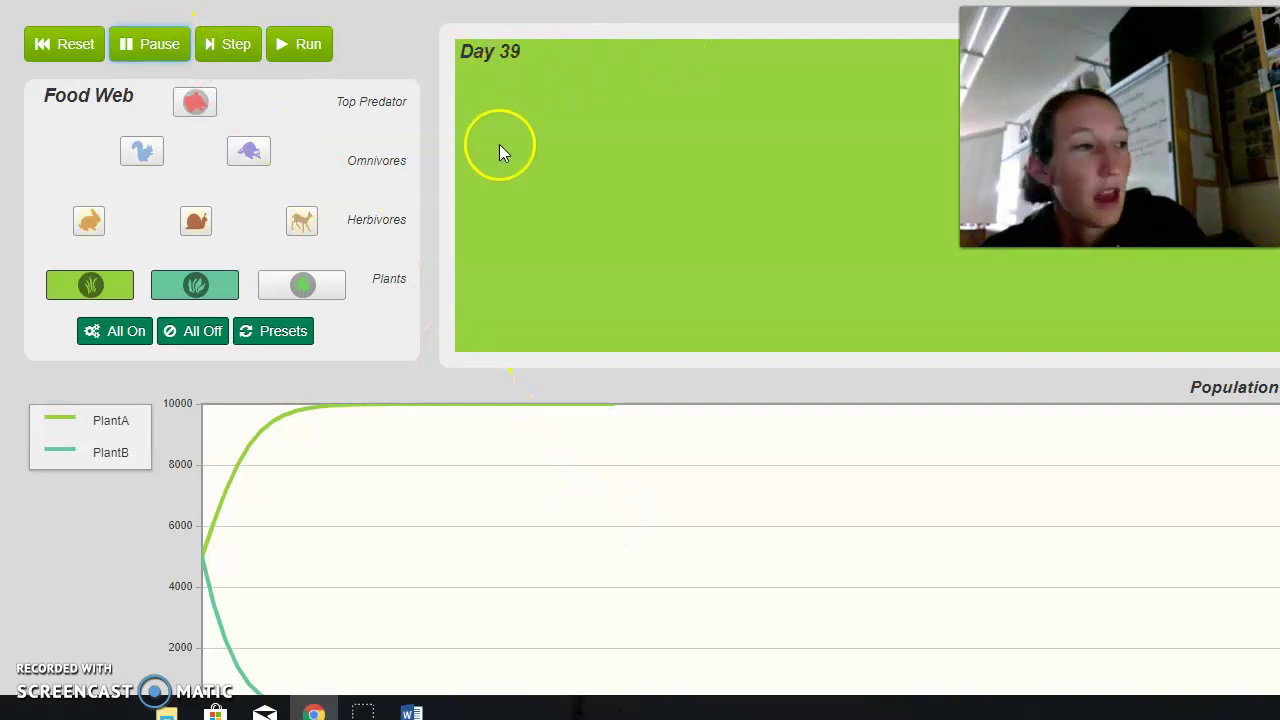
scroll(480, 250, down, 1)
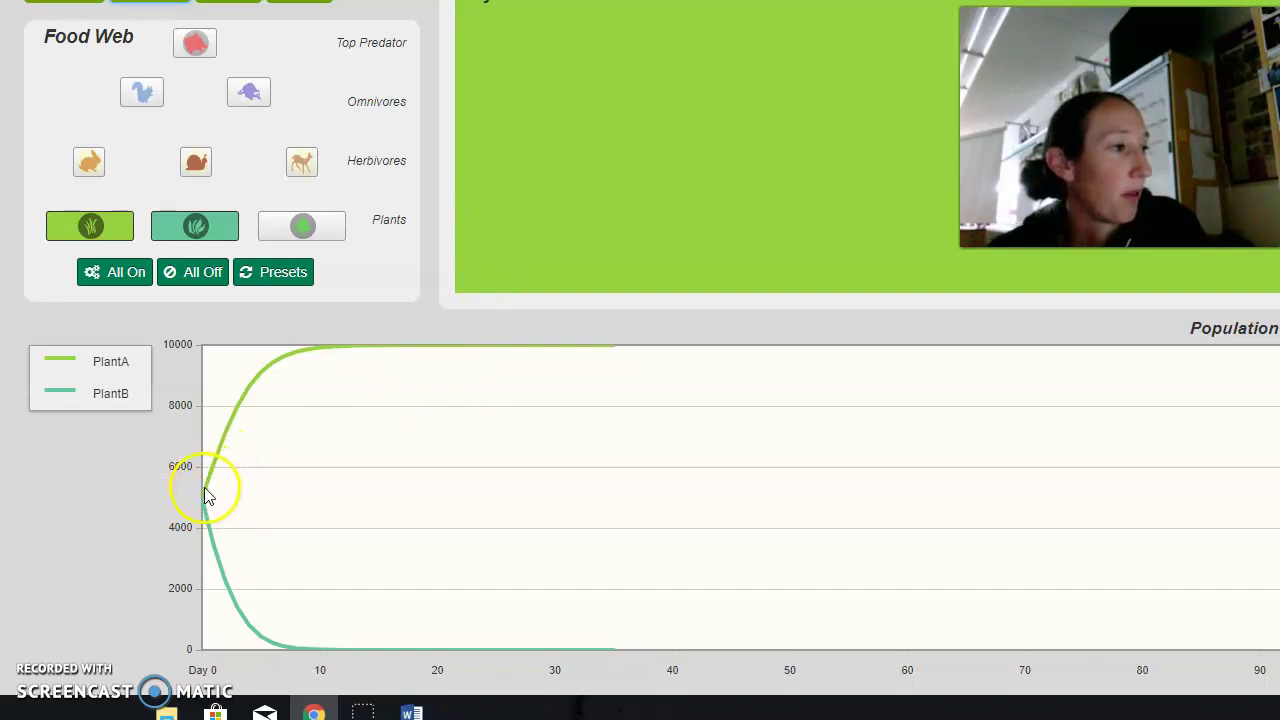
mouse_move(203, 500)
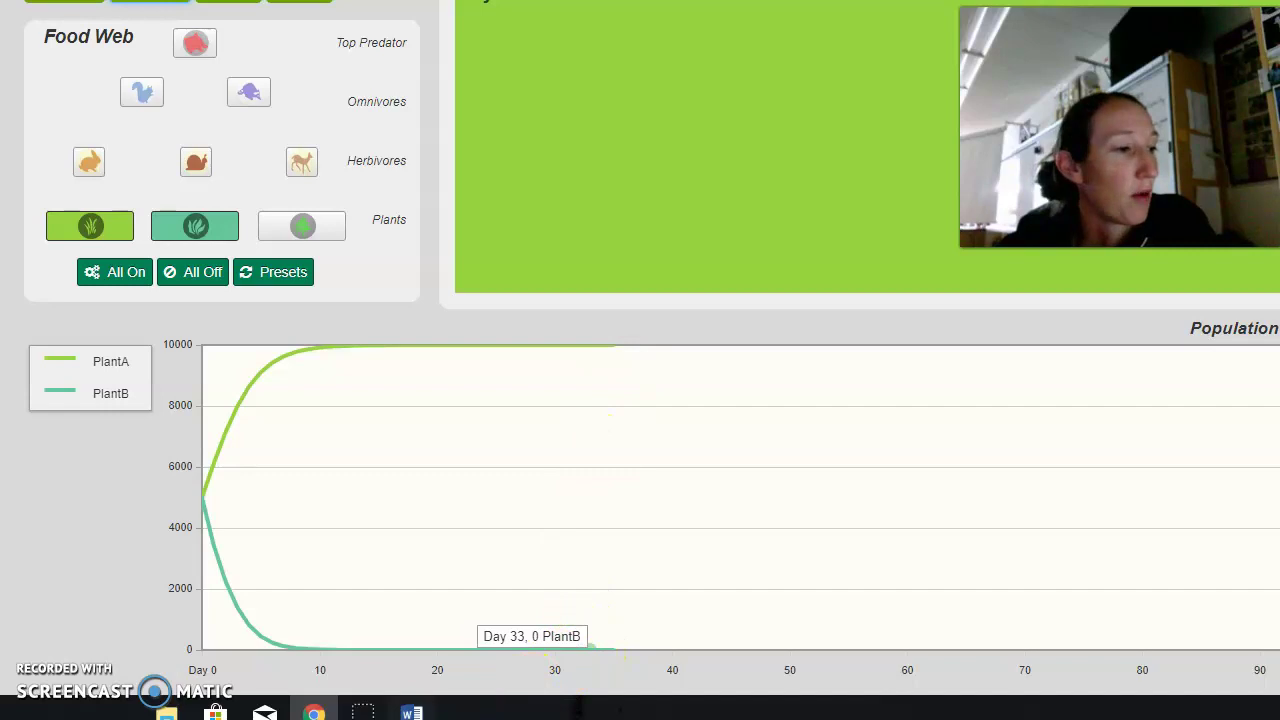
Compare the Lesson 1 – Step 1 table in the notes packet with the starting and ending plant populations on the simulation graph.
click(413, 712)
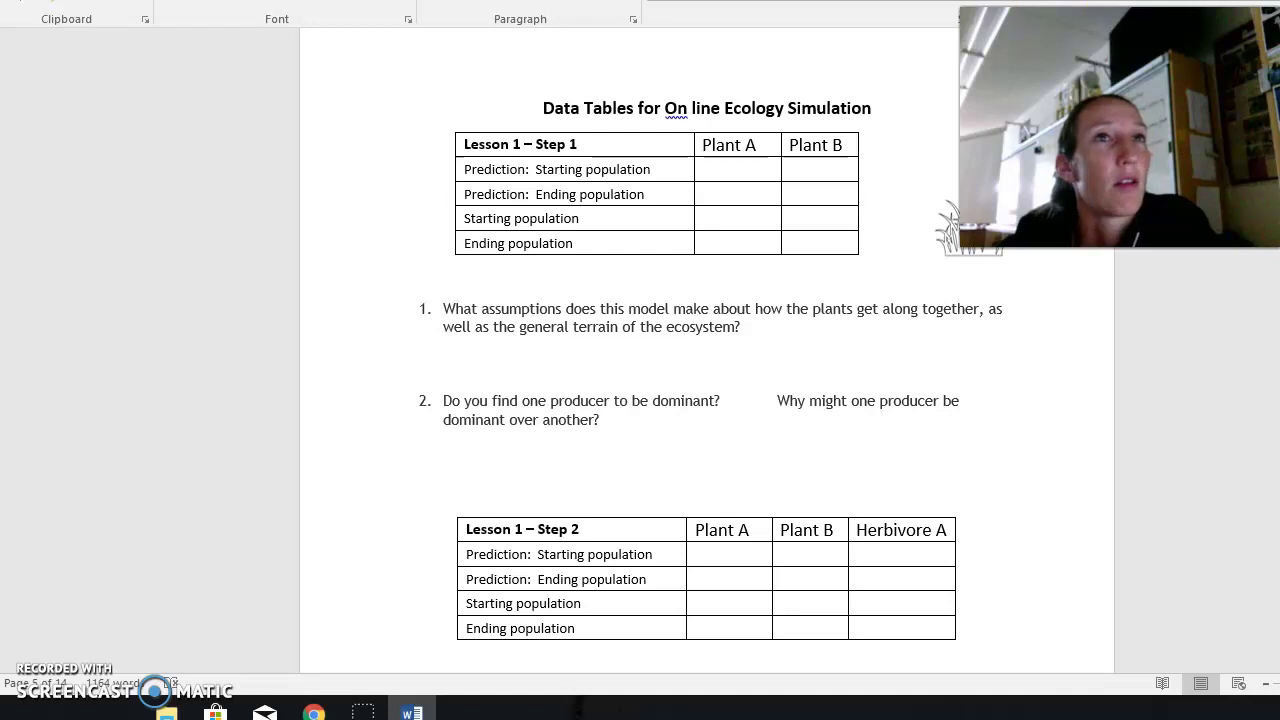
key(alt+Tab)
mouse_move(211, 503)
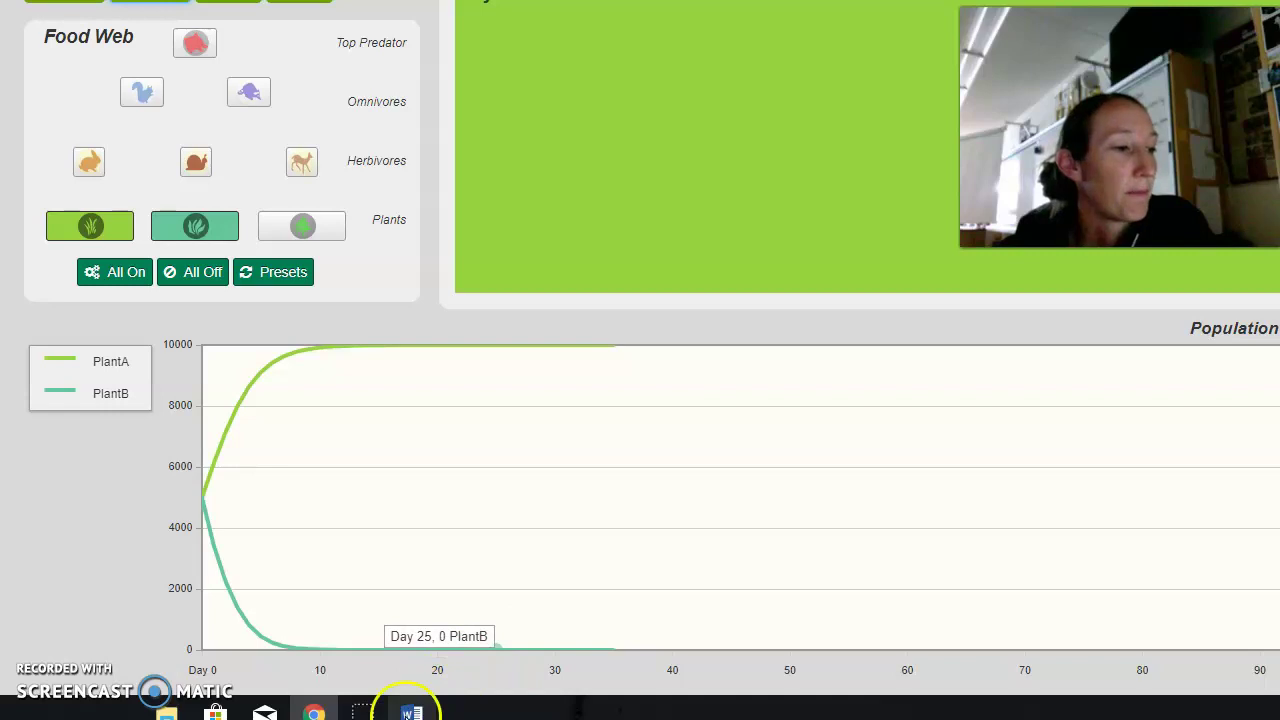
click(409, 711)
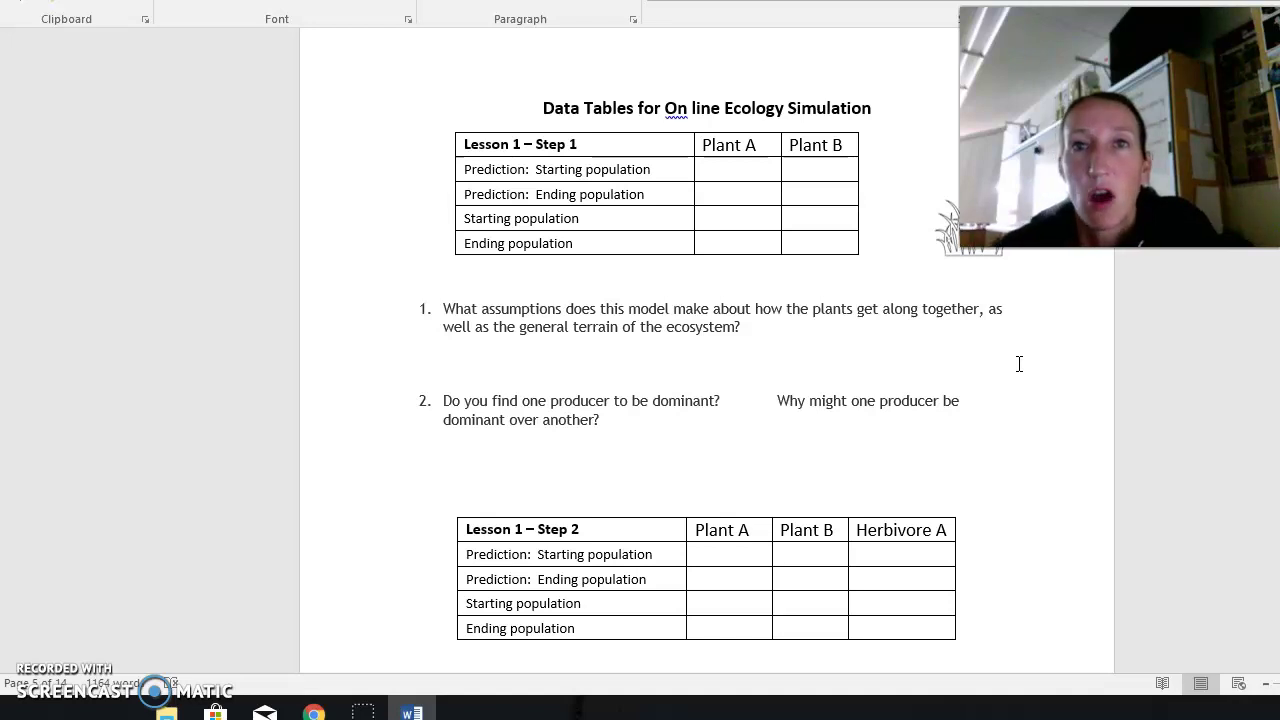
key(alt+Tab)
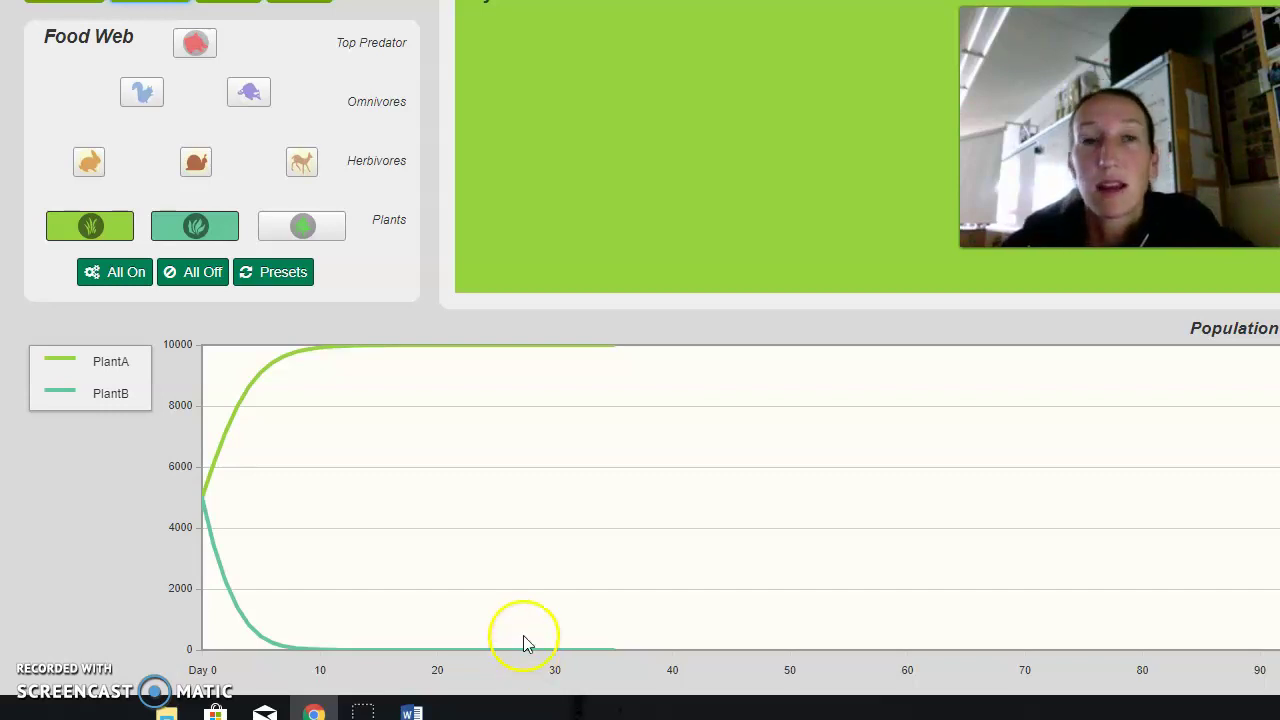
mouse_move(208, 470)
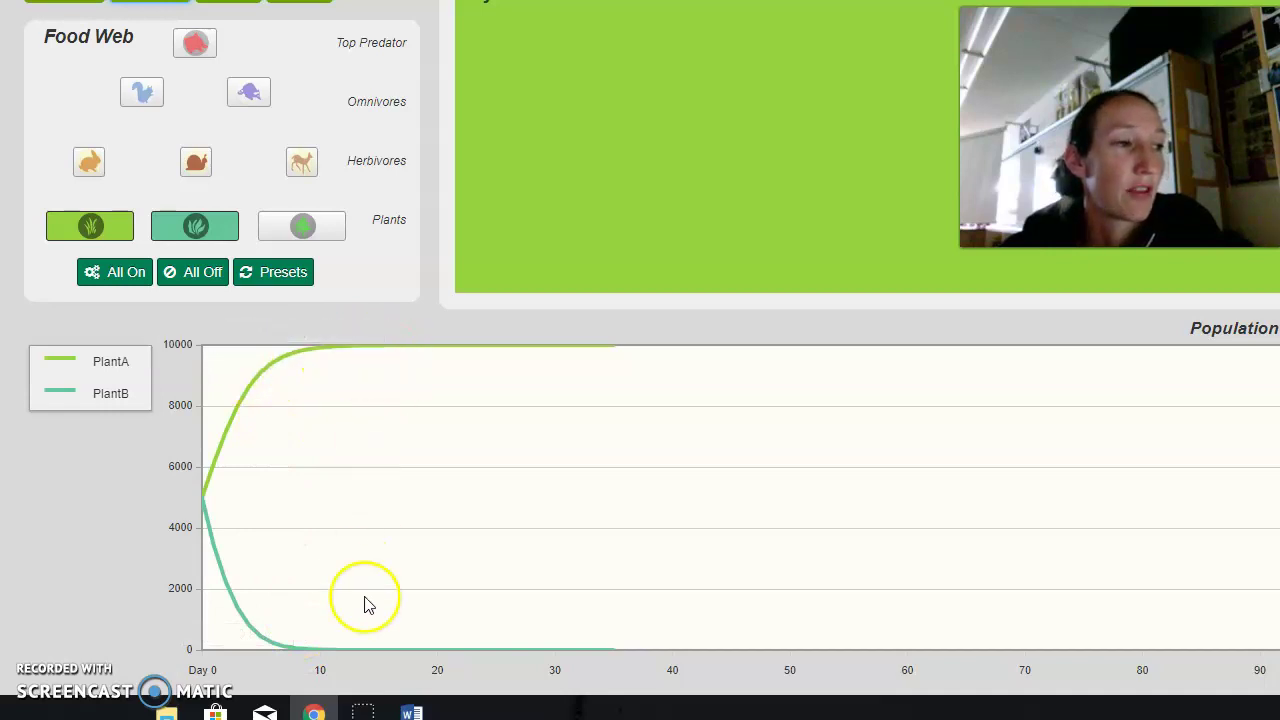
mouse_move(372, 654)
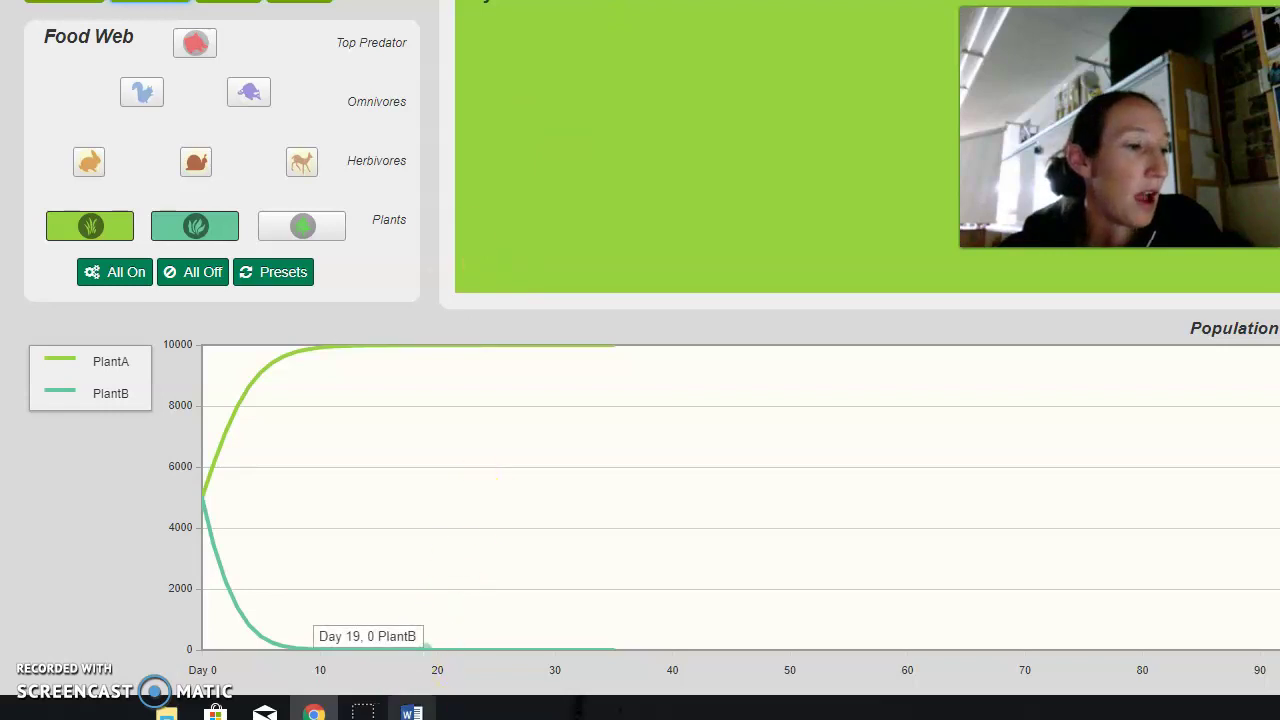
Review the Lesson 1 questions and the Step 2 table in the notes packet, checking back against the simulation graph.
click(411, 712)
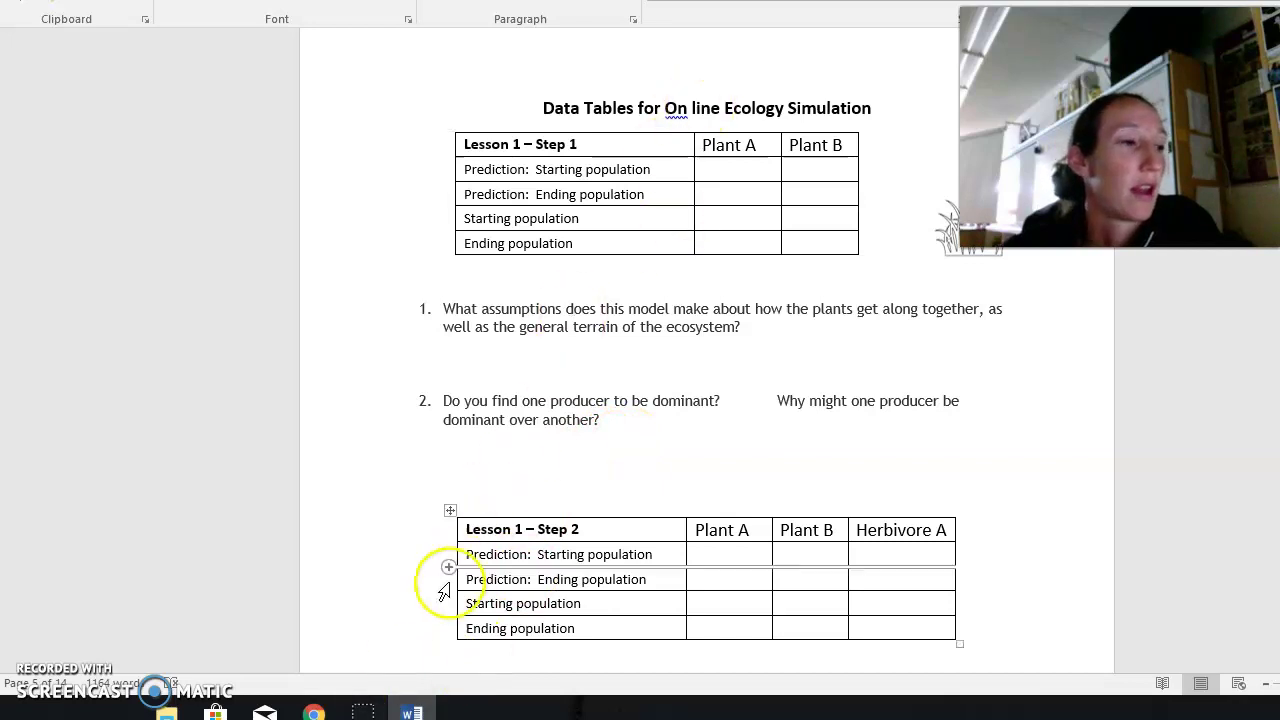
click(314, 712)
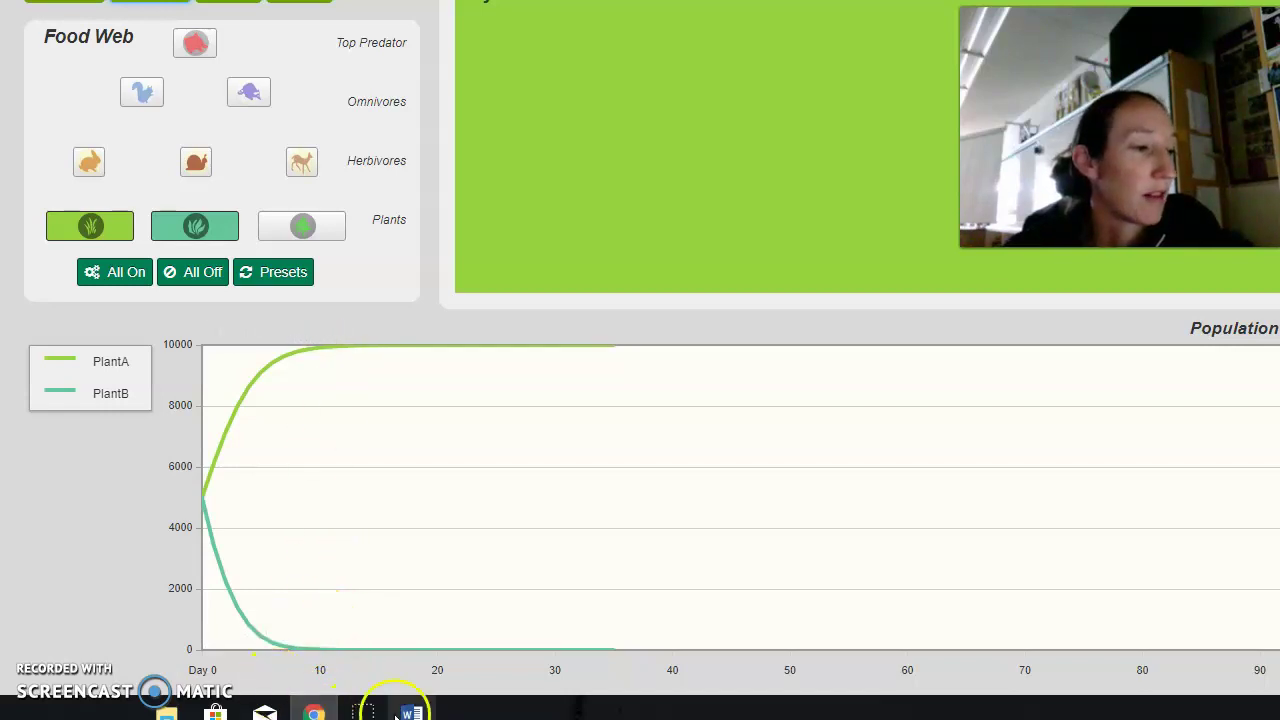
click(412, 712)
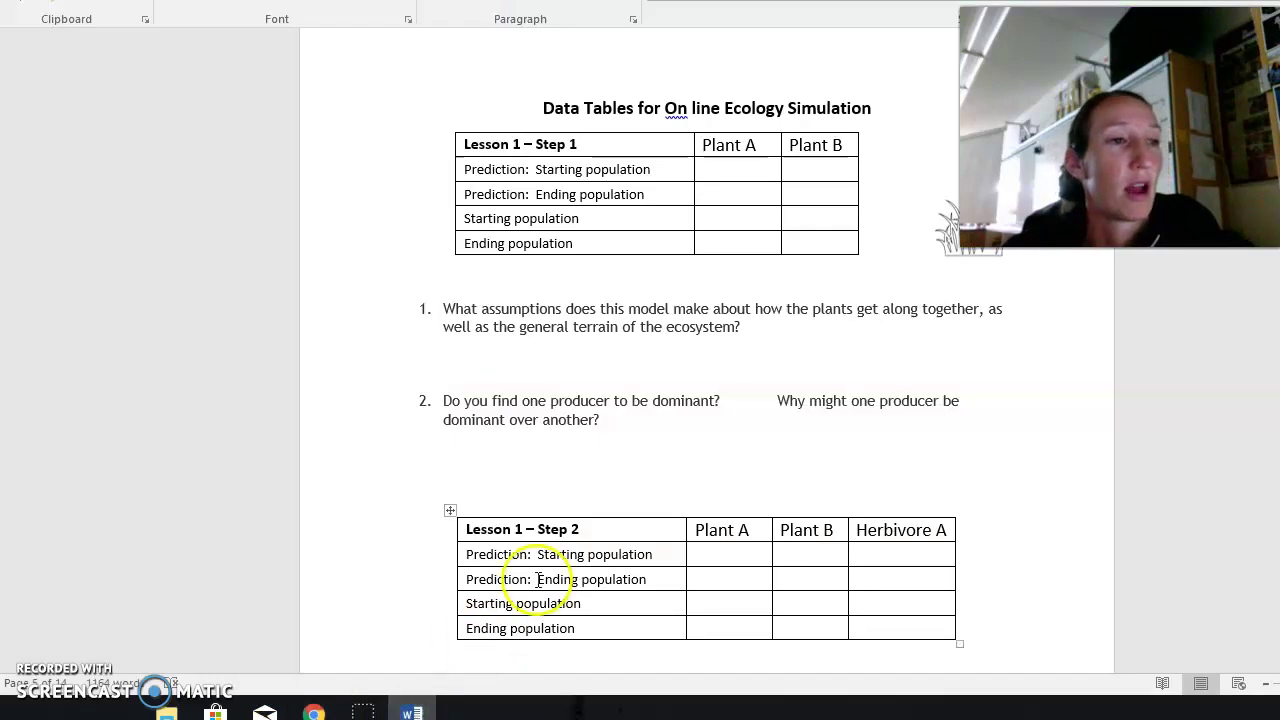
click(656, 446)
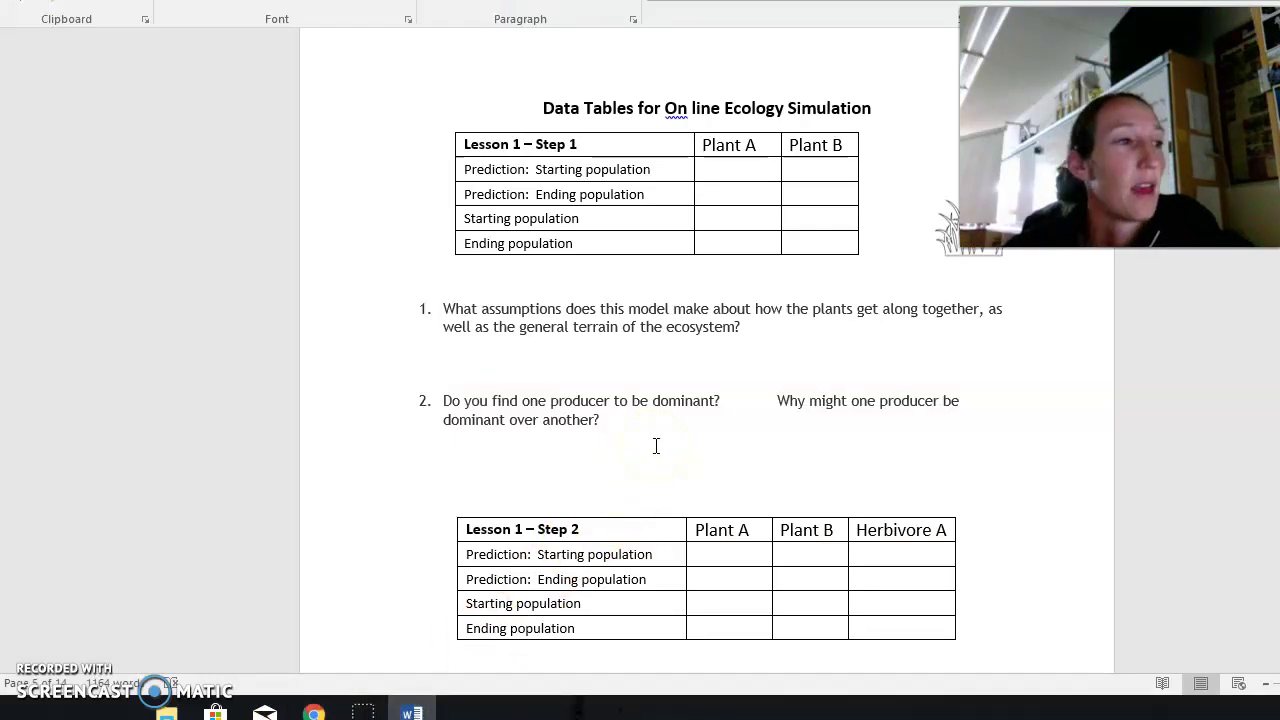
scroll(500, 480, down, 2)
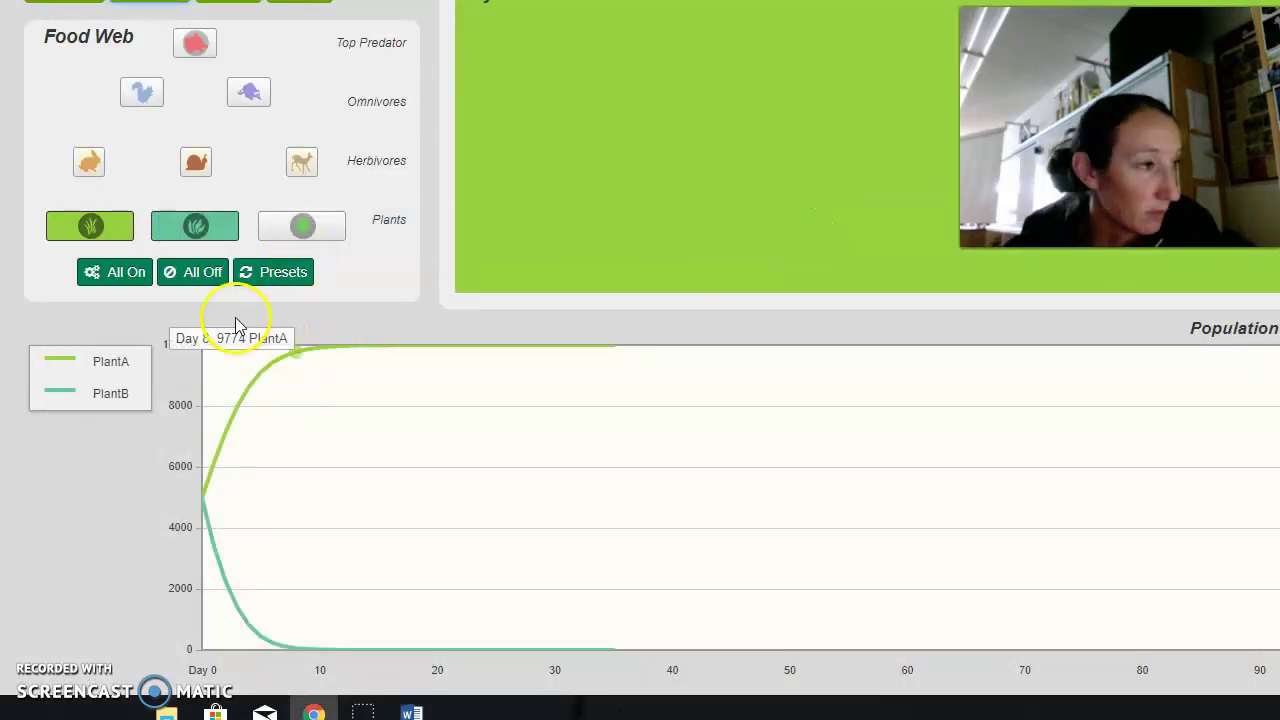
Add Herbivore A to the simulation's food web and set it to eat Plant B.
click(92, 162)
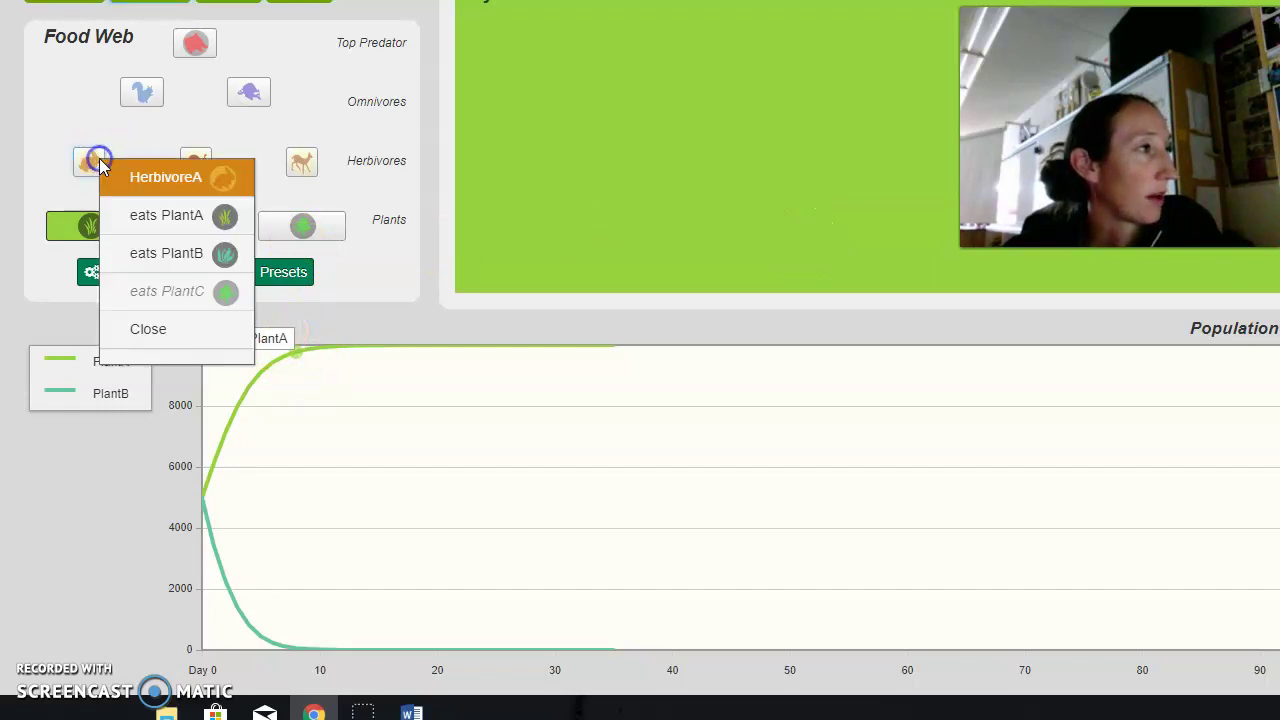
click(166, 180)
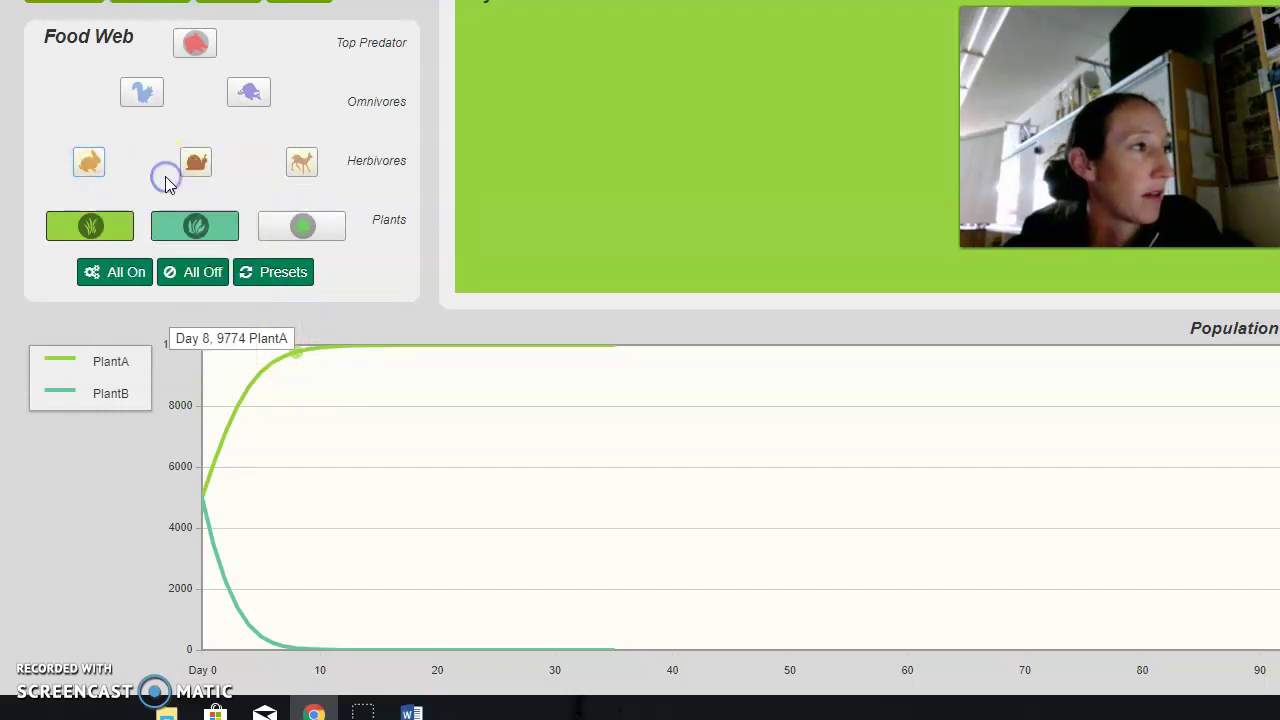
click(88, 162)
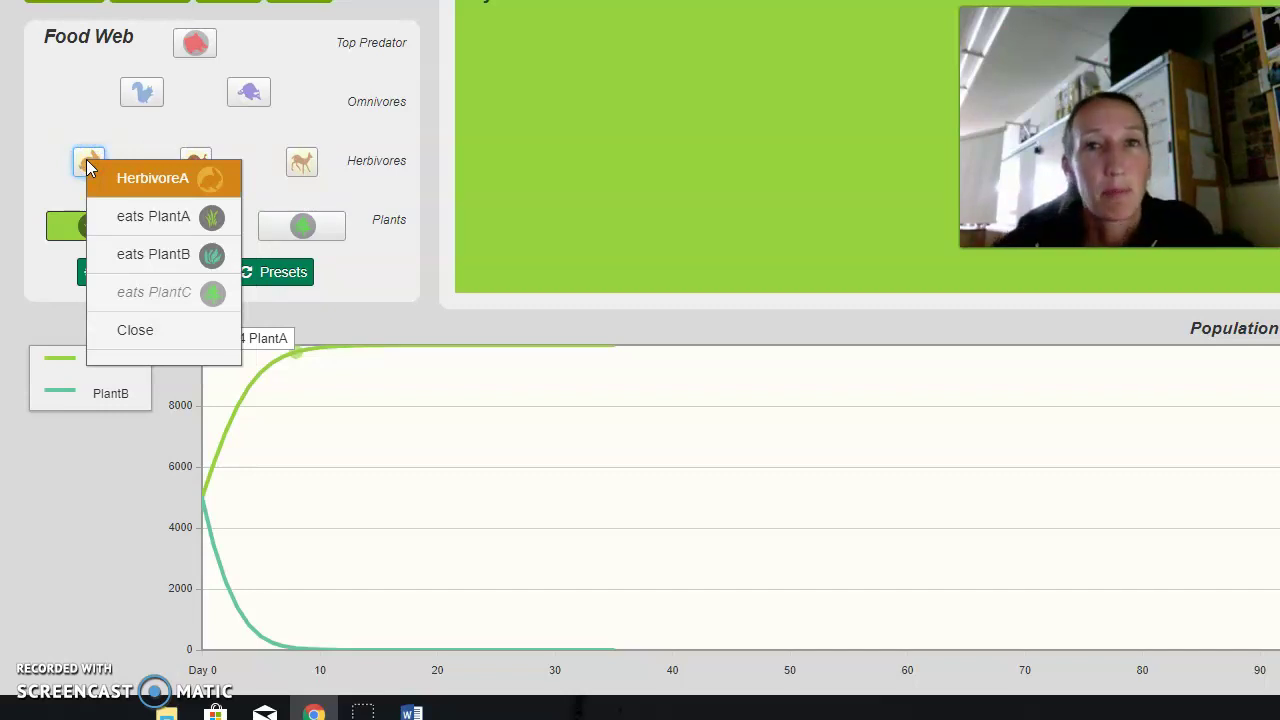
click(128, 253)
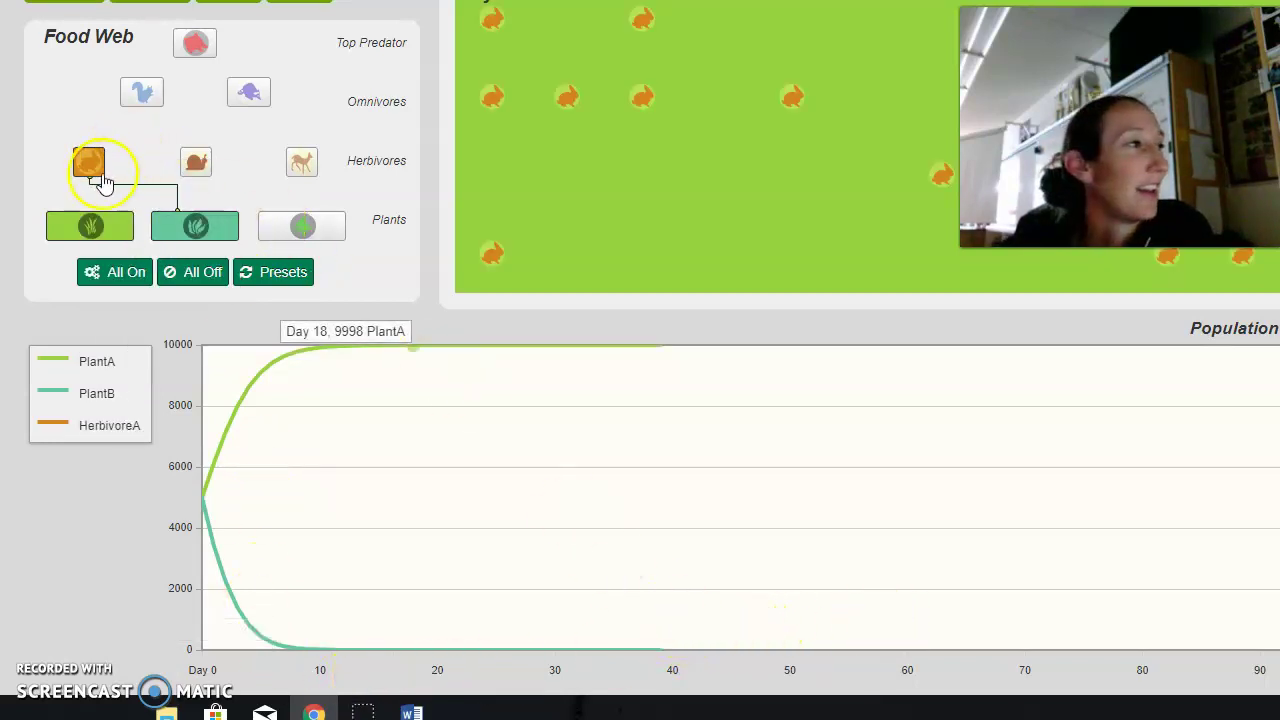
Set Herbivore A to eat Plant A as well, and run the simulation on to view the populations on the graph.
click(90, 164)
click(134, 192)
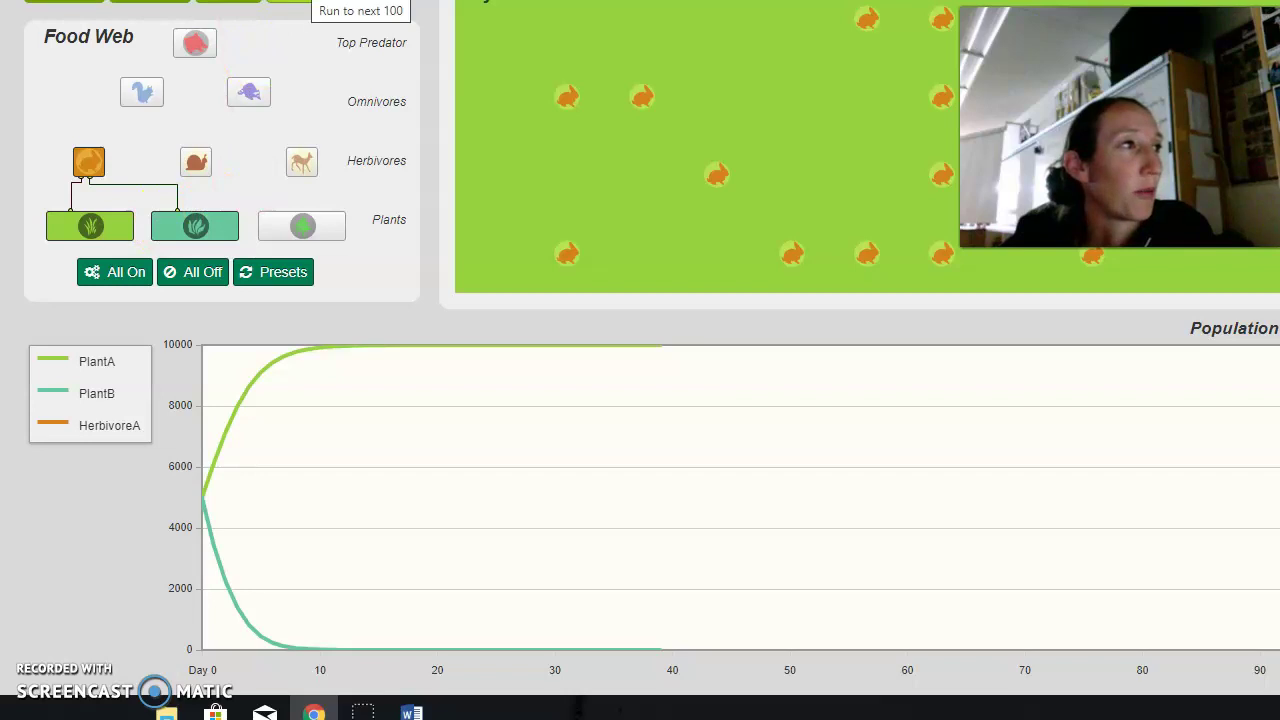
scroll(292, 30, up, 1)
click(298, 48)
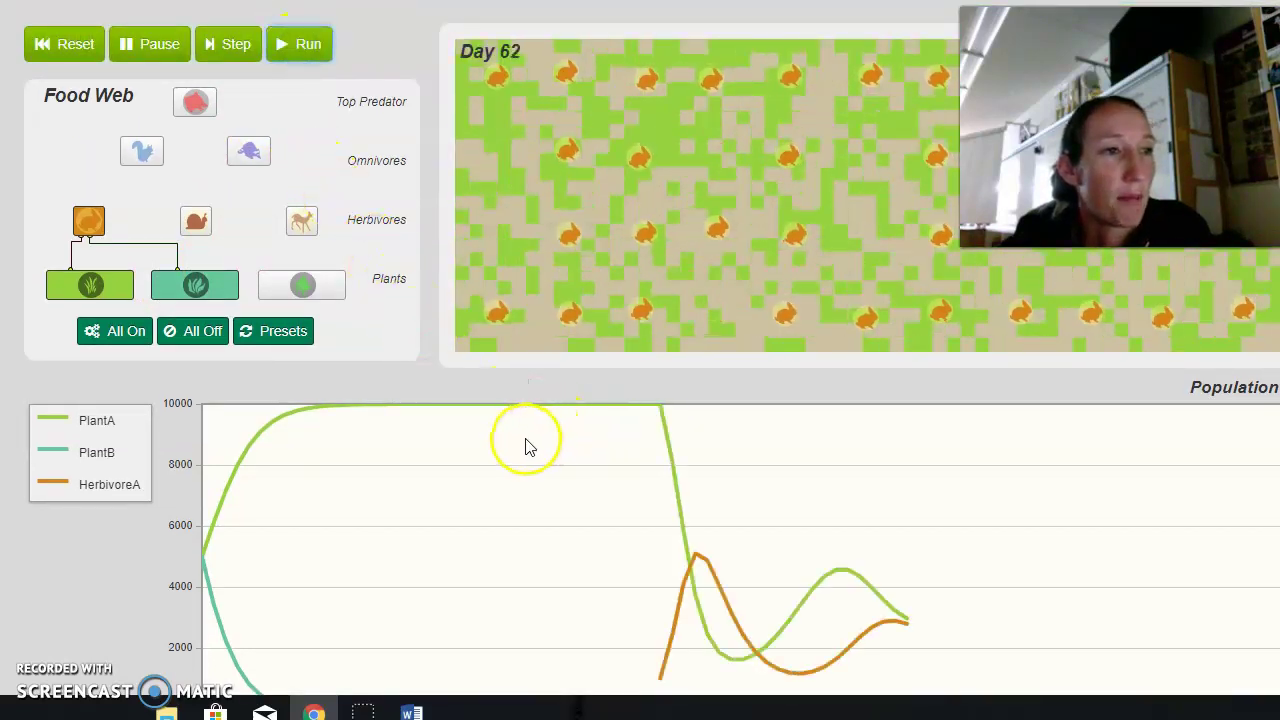
scroll(528, 448, down, 1)
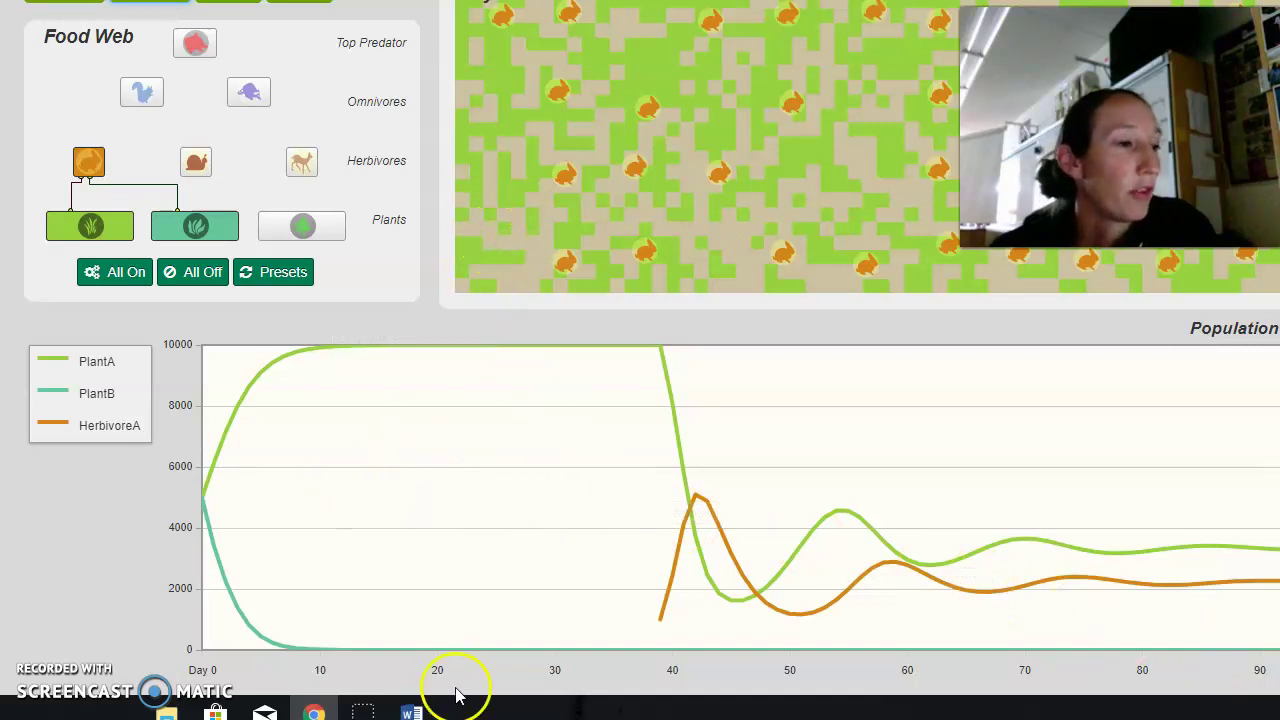
Switch to the notes packet in Word and review the Lesson 1 – Step 2 table, its questions and the Lesson 2 – Step 1 table.
click(411, 712)
scroll(545, 470, down, 10)
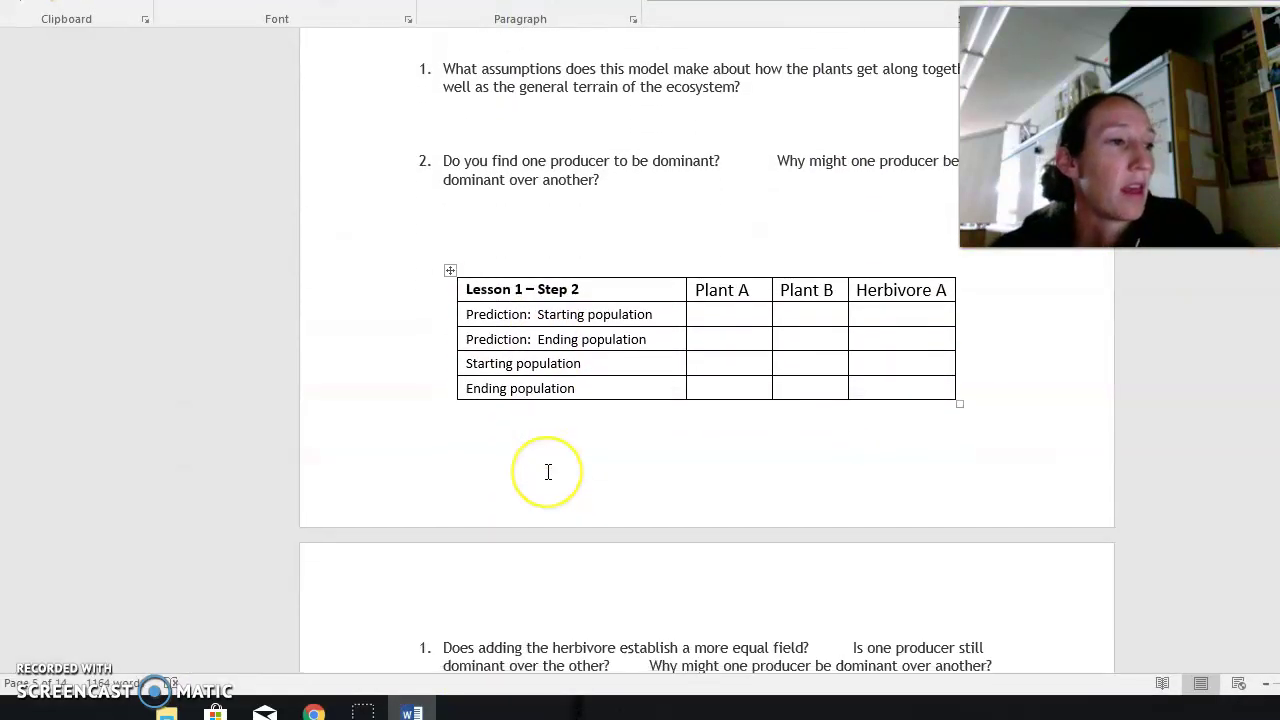
scroll(614, 357, down, 2)
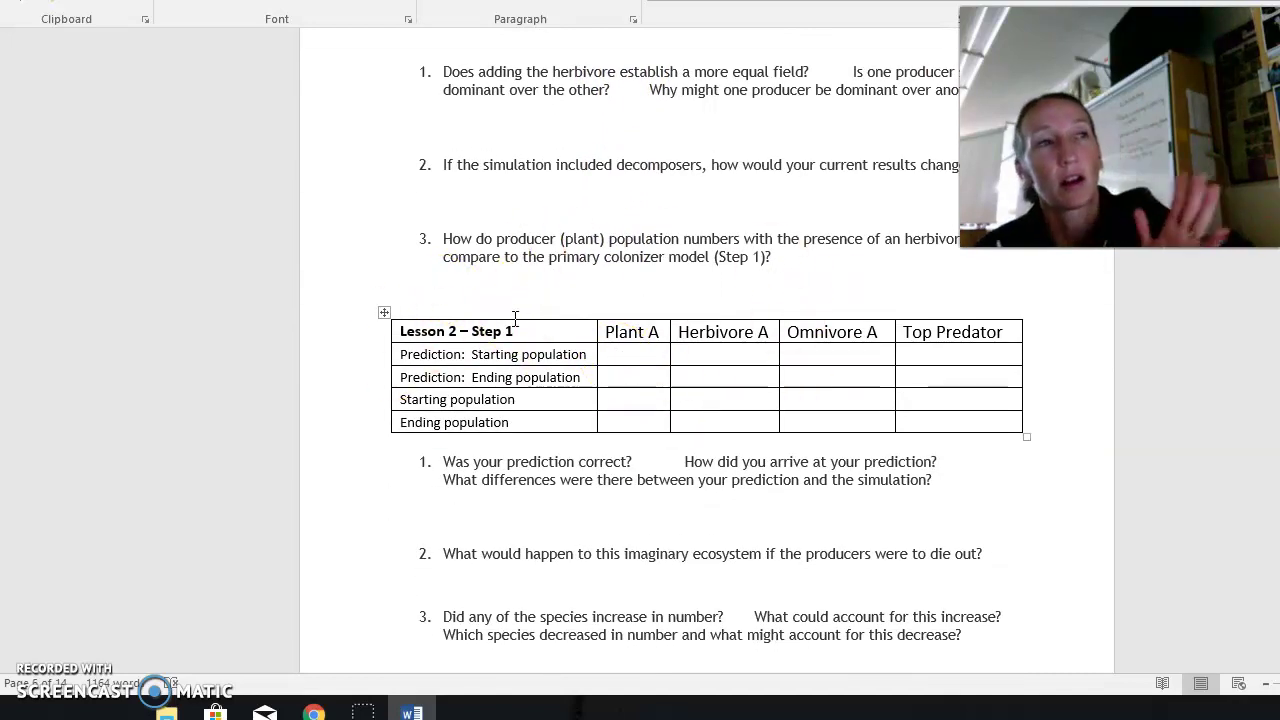
Return to the simulation in Chrome and turn off all species in the food web.
click(316, 712)
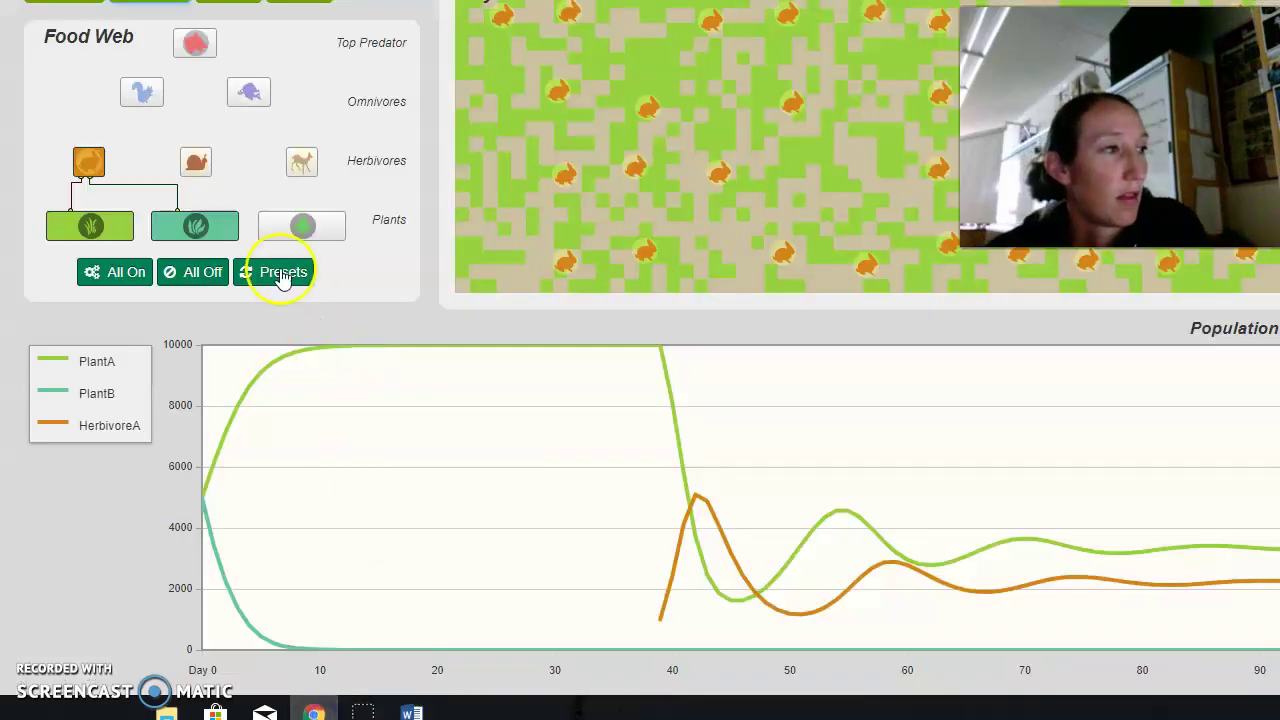
click(201, 272)
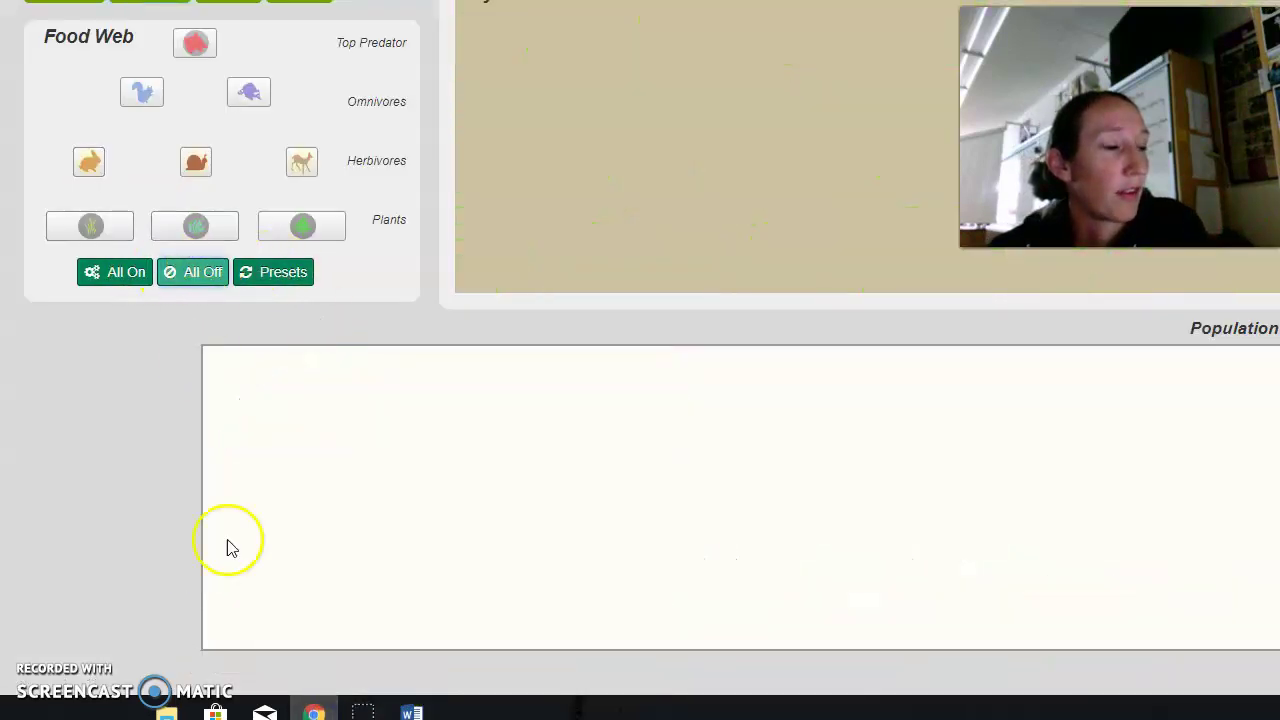
Review the Lesson 2 tables and questions in the Word notes packet, going back to the Lesson 1 tables for comparison.
mouse_move(362, 712)
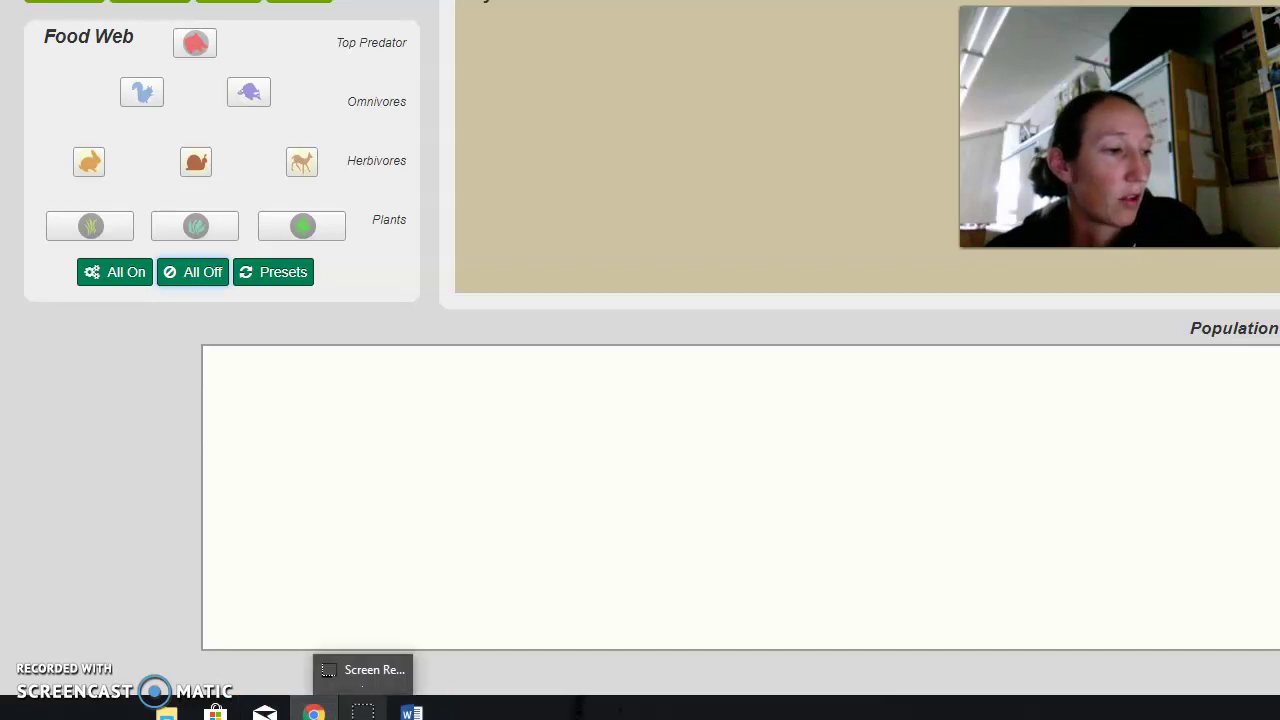
click(411, 712)
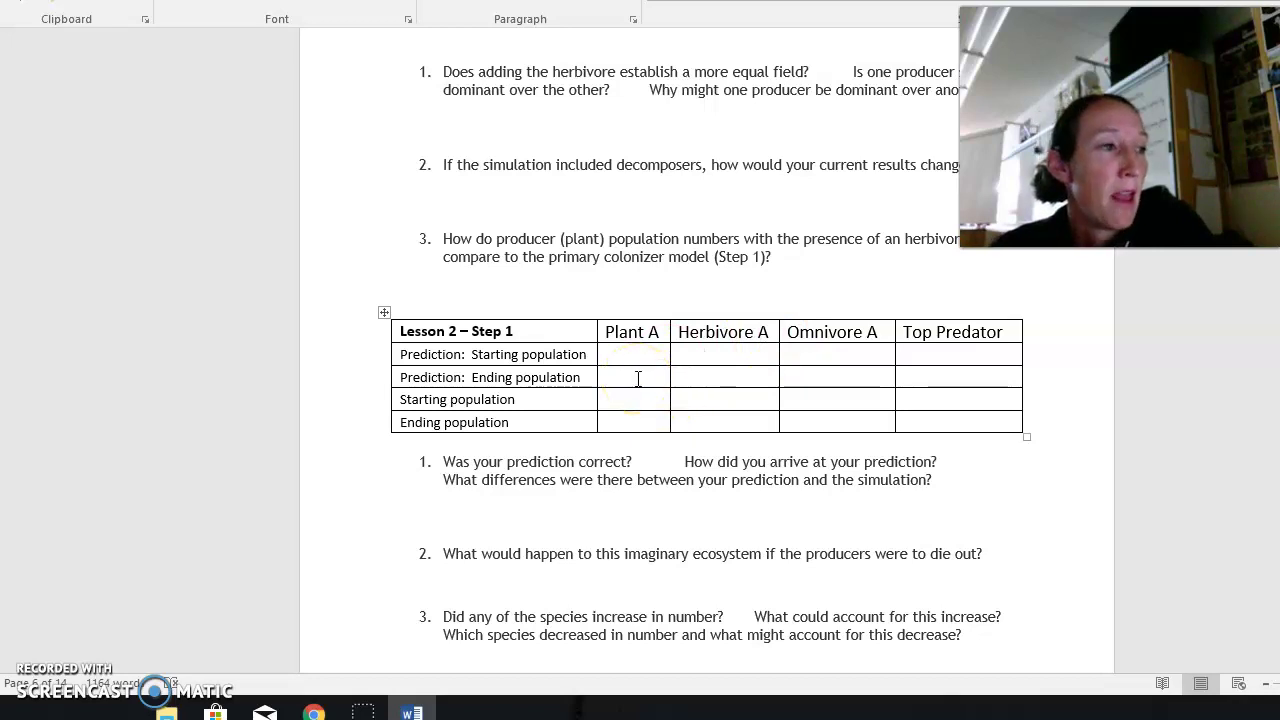
scroll(548, 260, up, 1)
scroll(543, 286, down, 5)
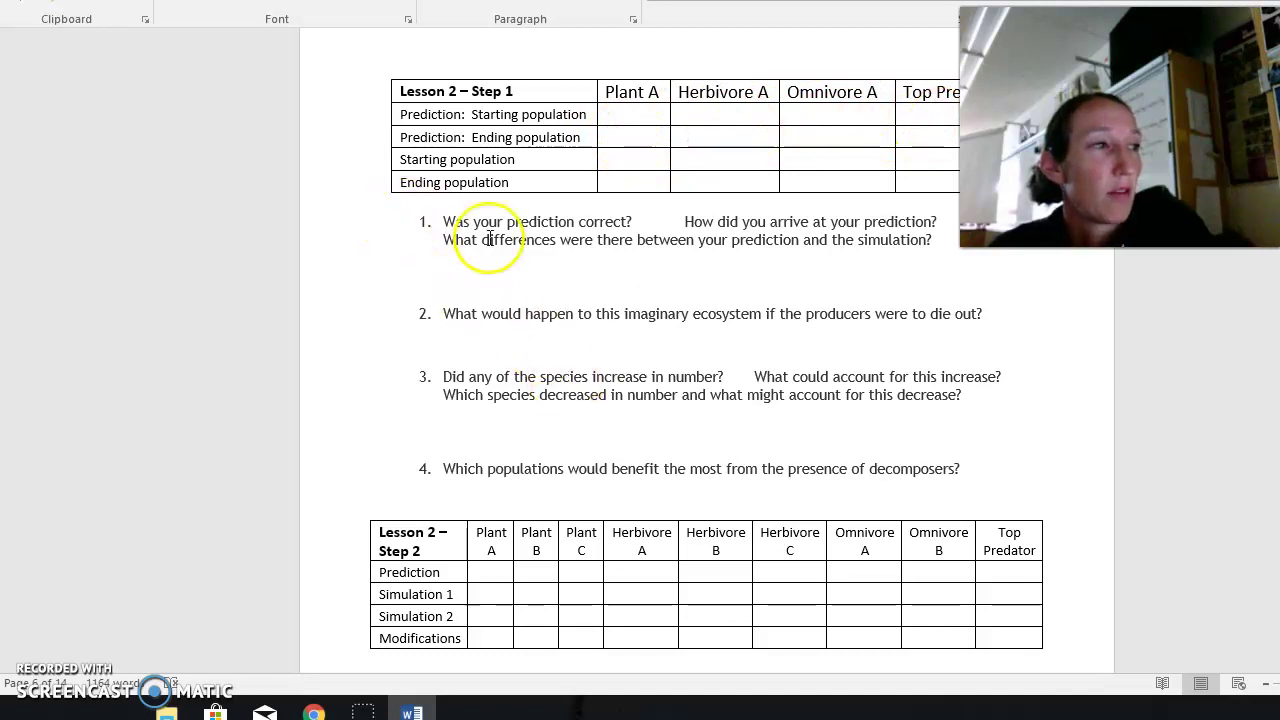
scroll(500, 529, down, 10)
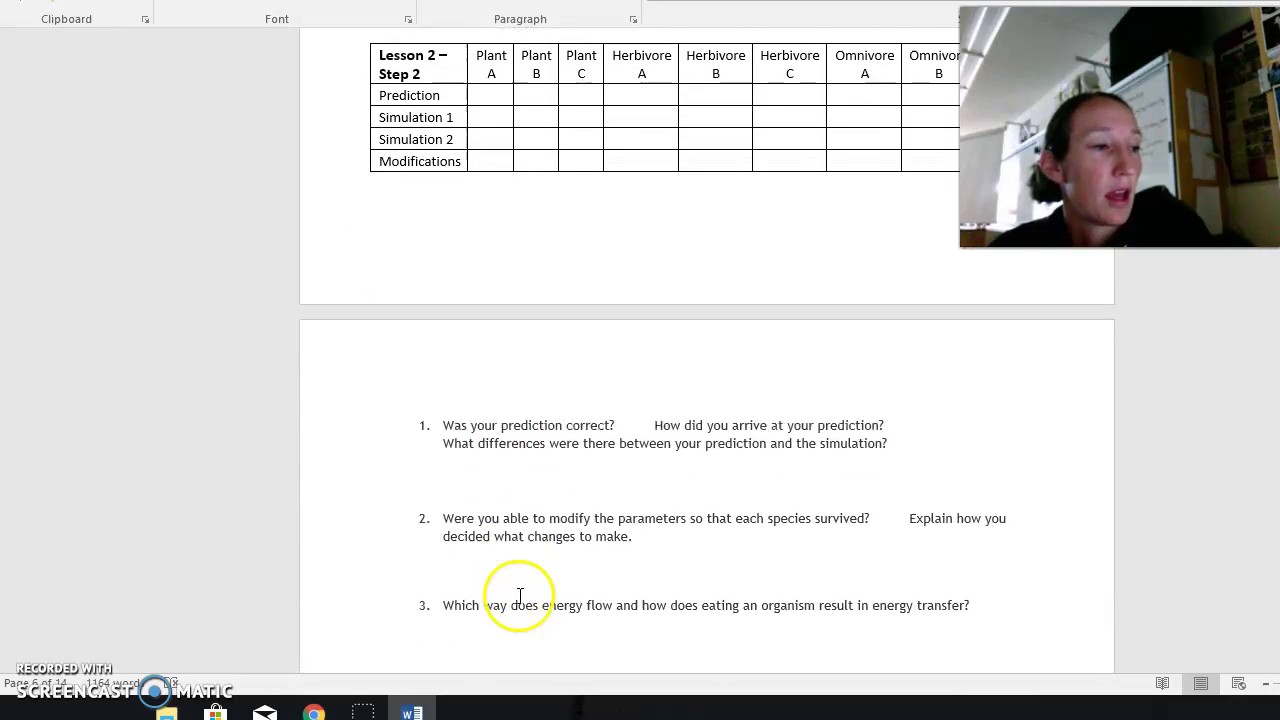
scroll(606, 440, up, 4)
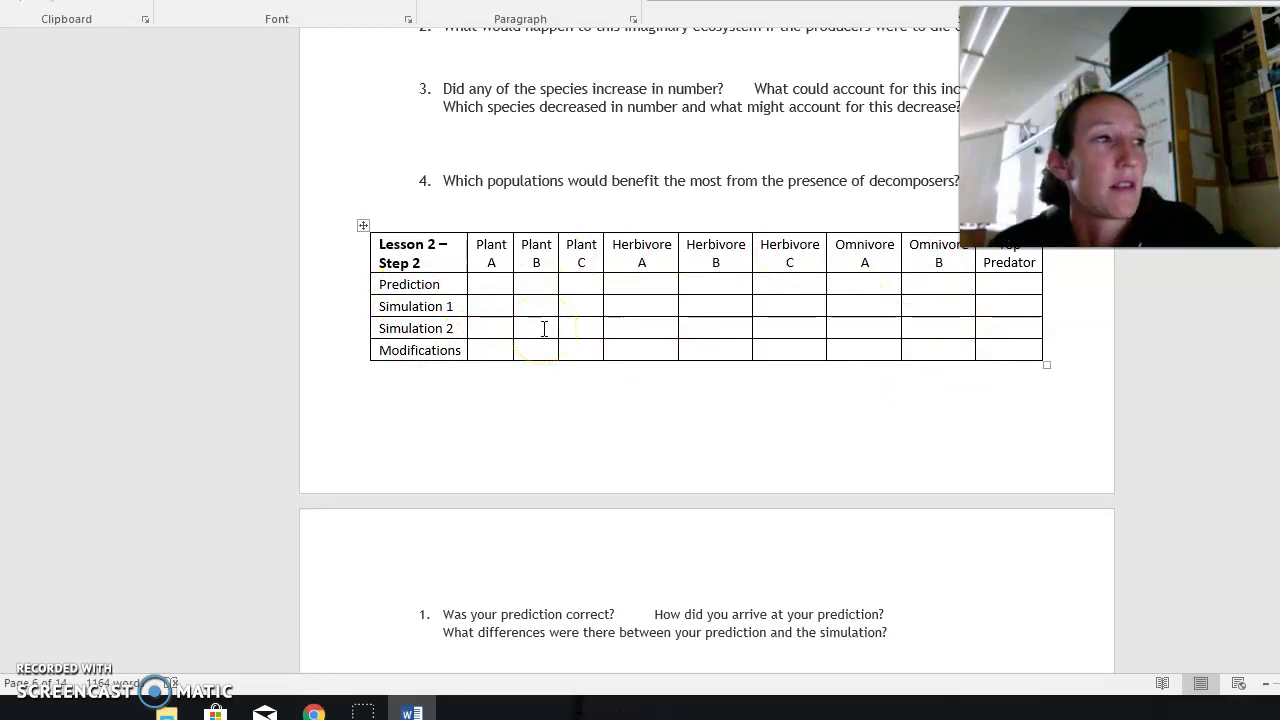
scroll(544, 329, up, 20)
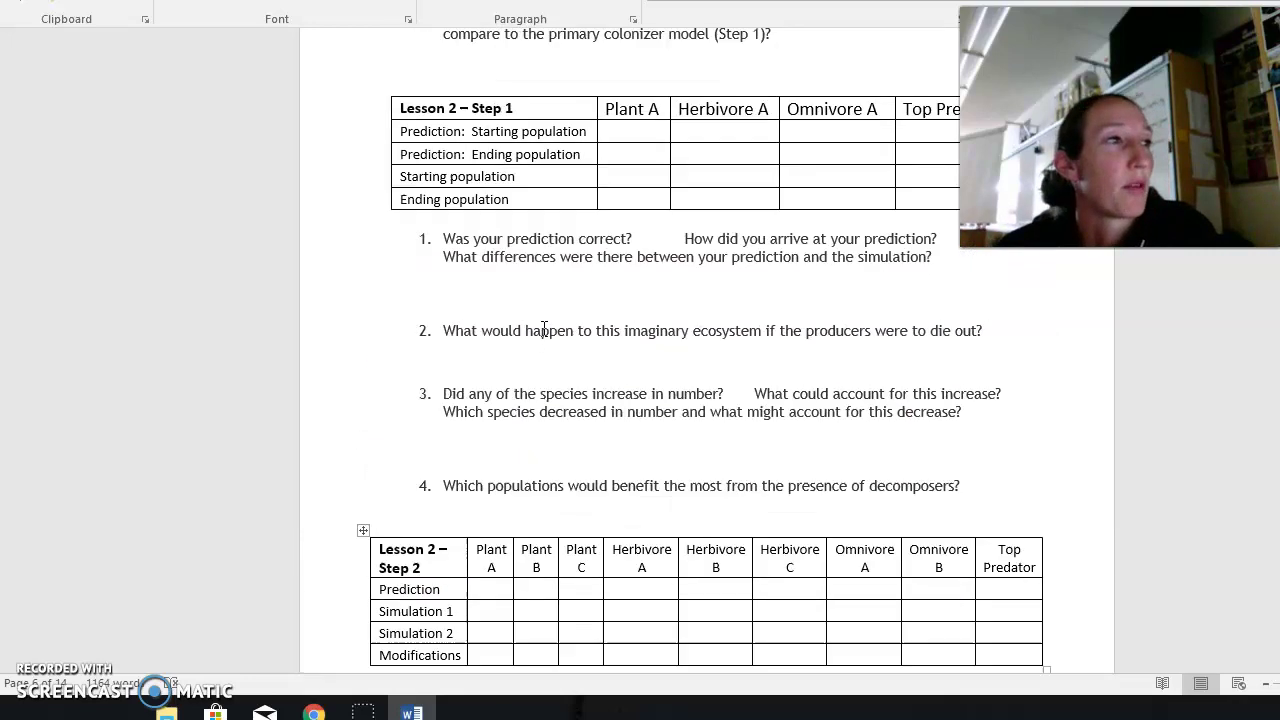
scroll(544, 340, up, 2)
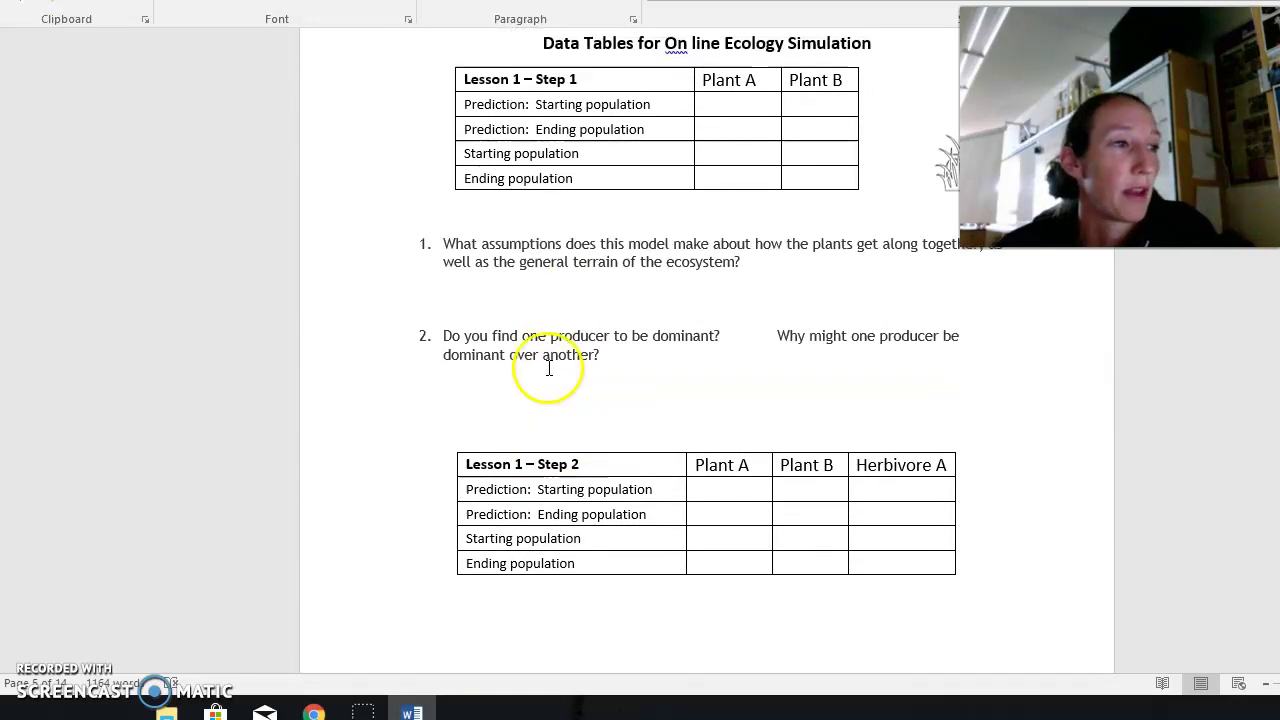
Compare the species columns of the Lesson 2 – Step 1 table with the species and simulation rows of the Step 2 table.
scroll(568, 530, down, 1)
scroll(571, 534, down, 13)
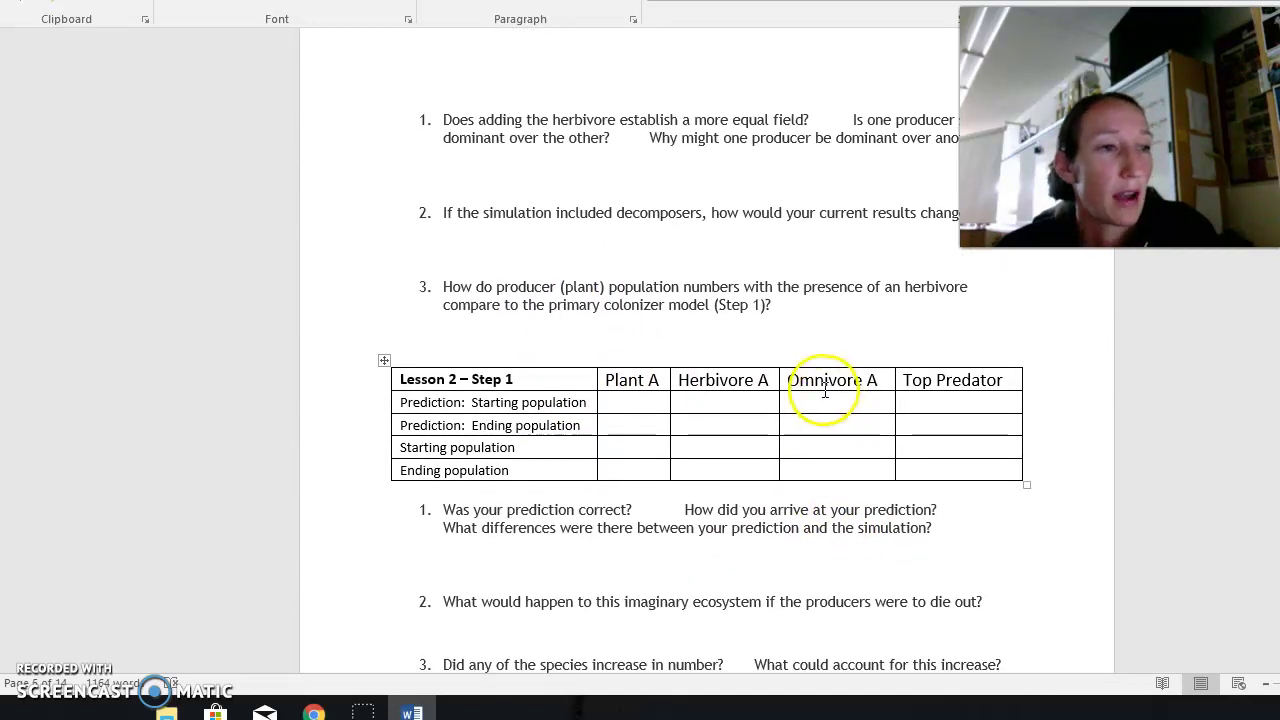
scroll(700, 386, down, 9)
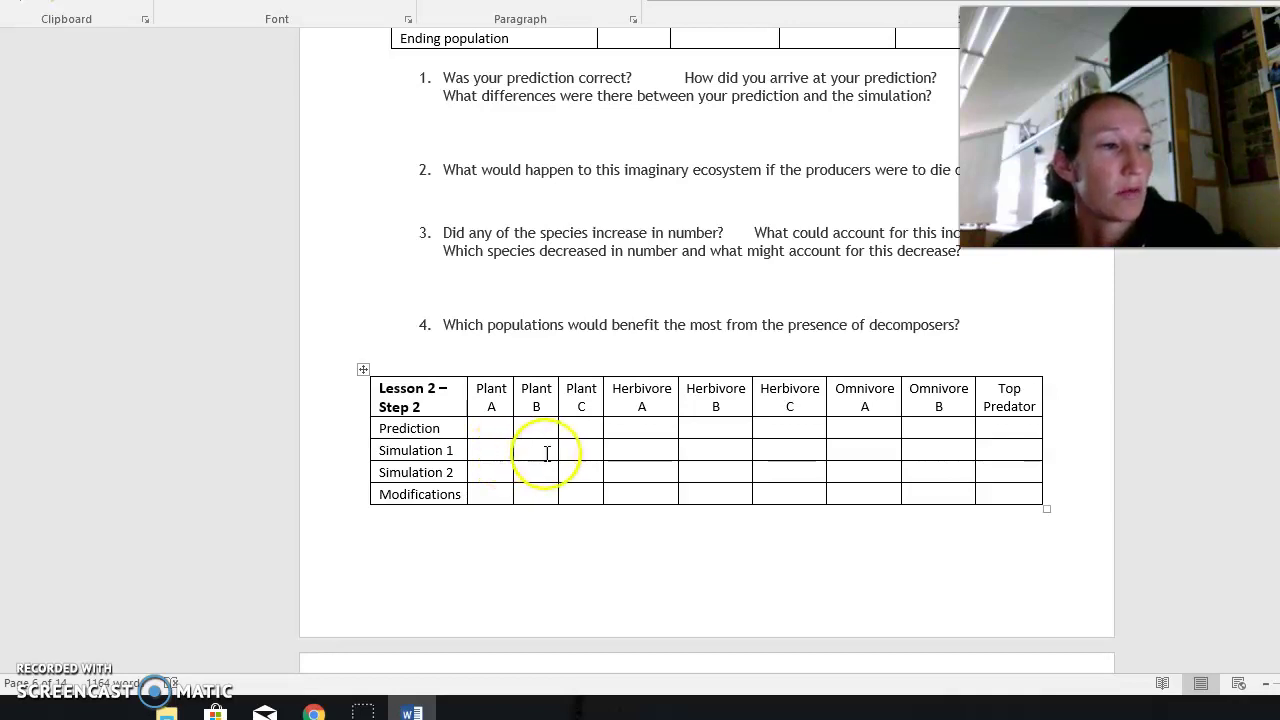
click(586, 449)
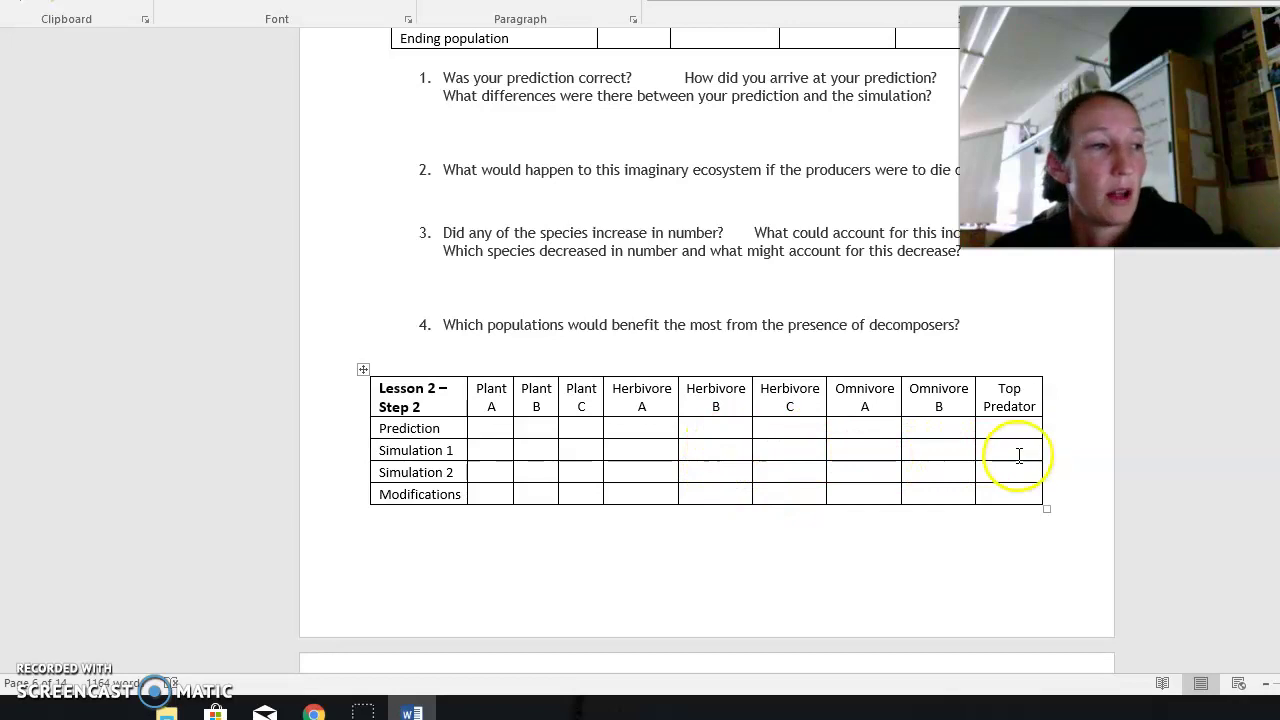
scroll(440, 490, up, 4)
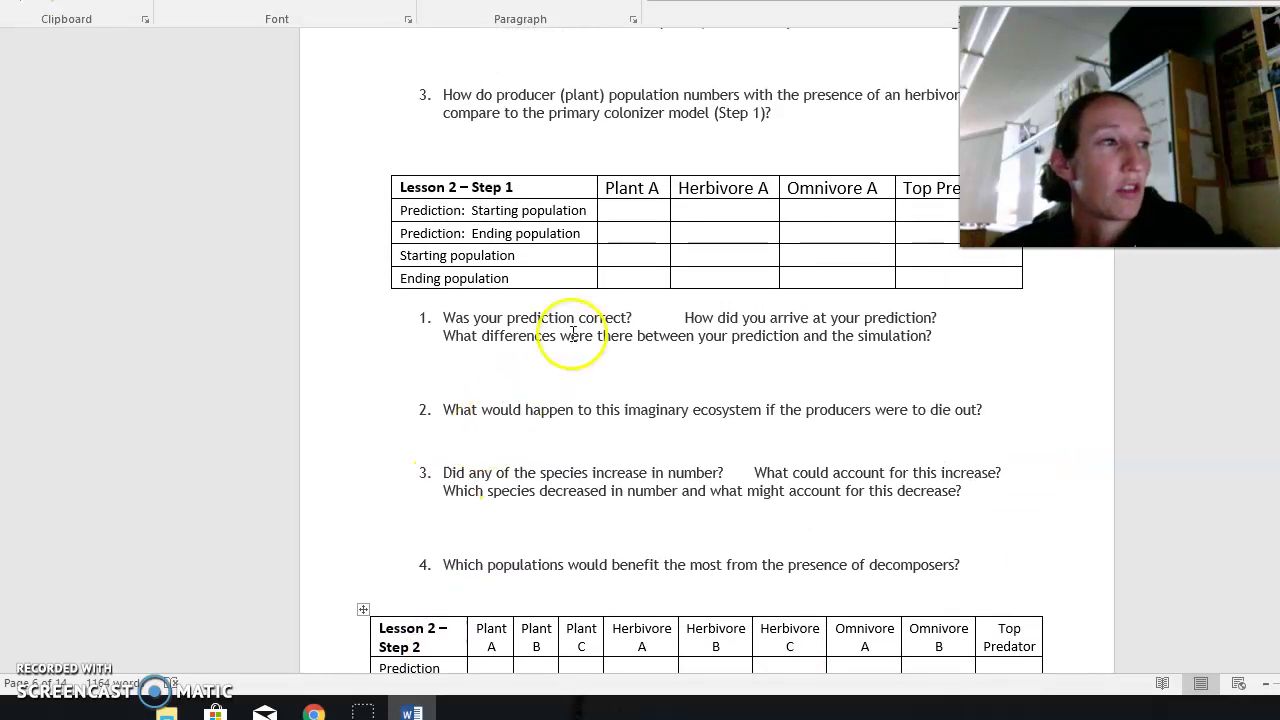
scroll(534, 420, down, 5)
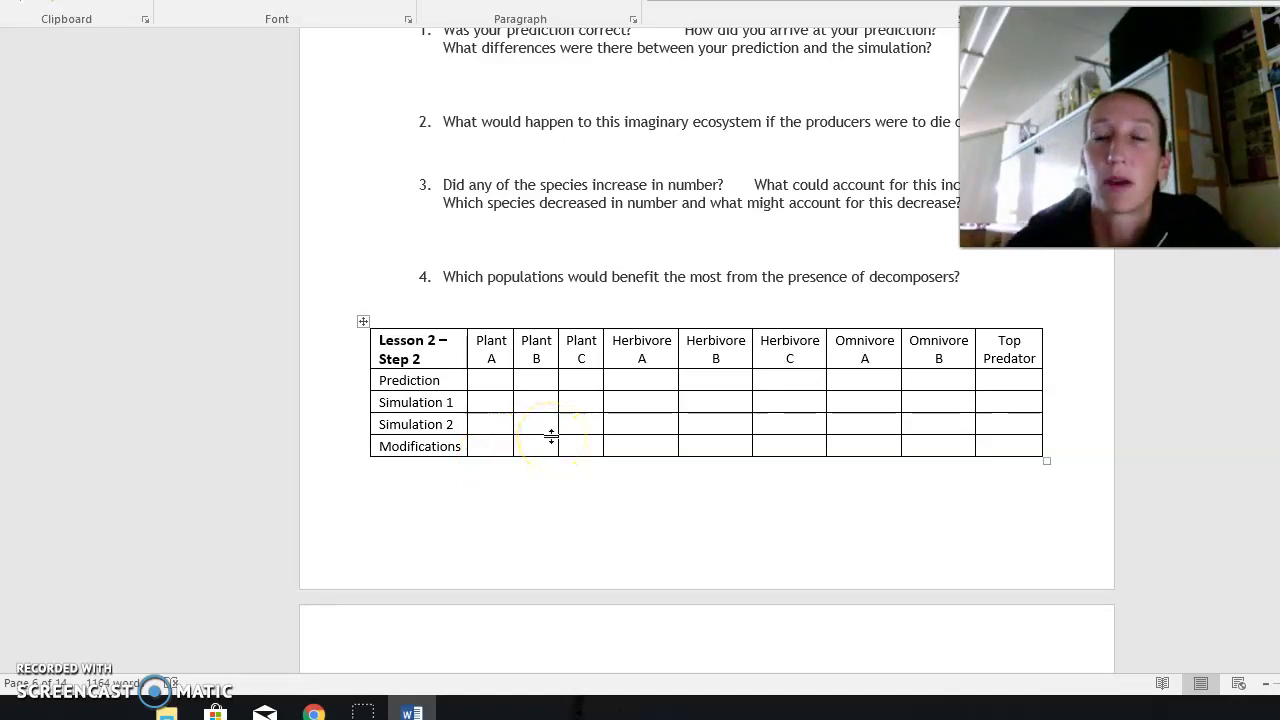
Read the questions following the Lesson 2 – Step 2 table and go back to the herbivore questions before Lesson 2.
scroll(370, 548, down, 7)
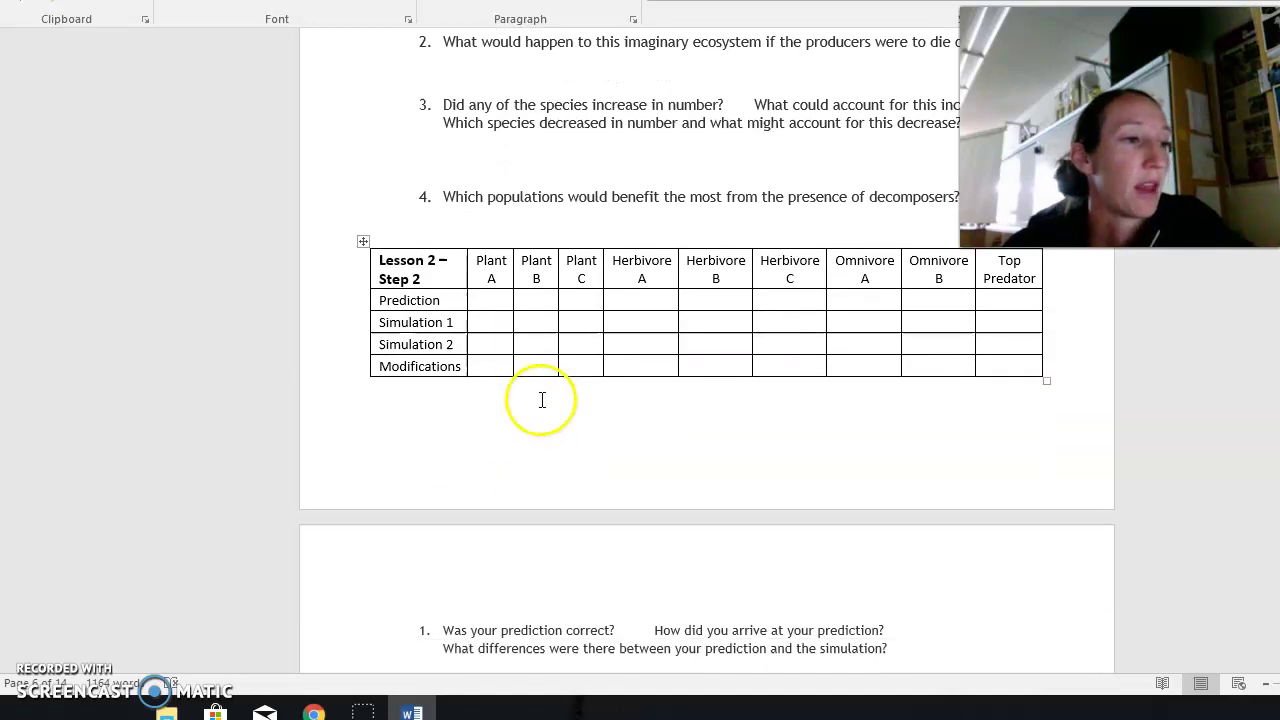
scroll(541, 391, down, 3)
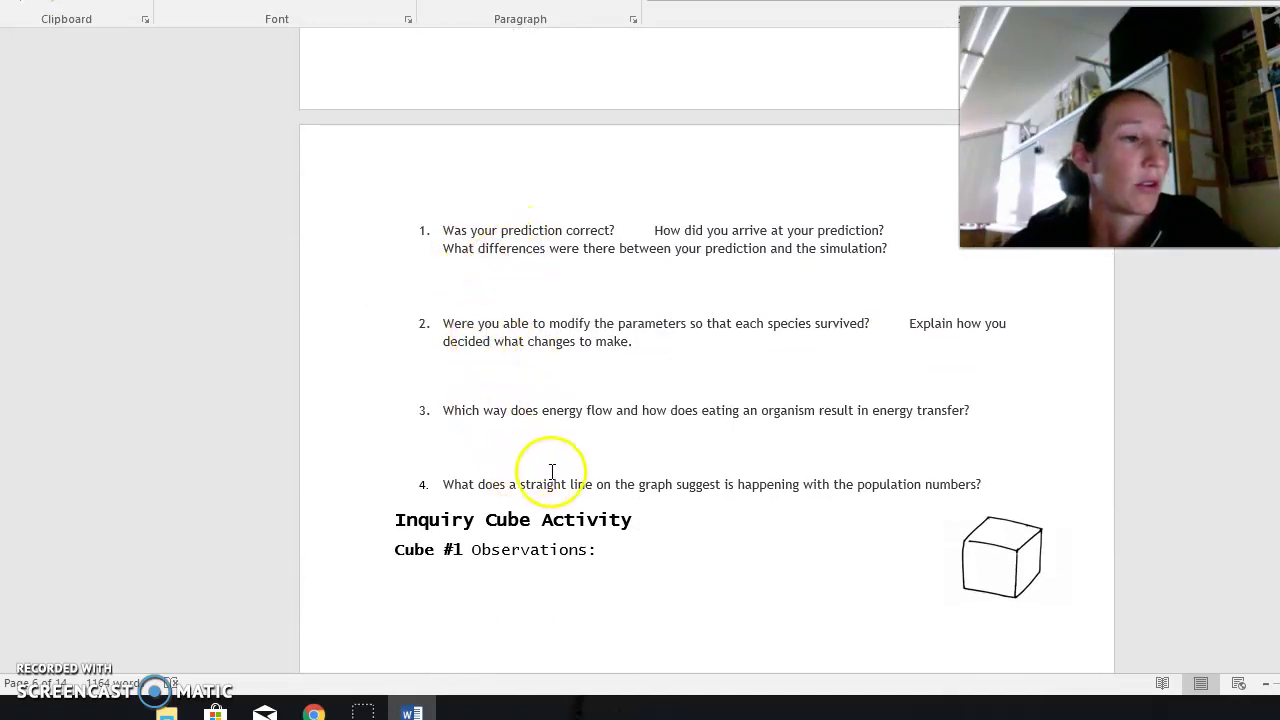
scroll(560, 470, up, 15)
scroll(559, 468, up, 8)
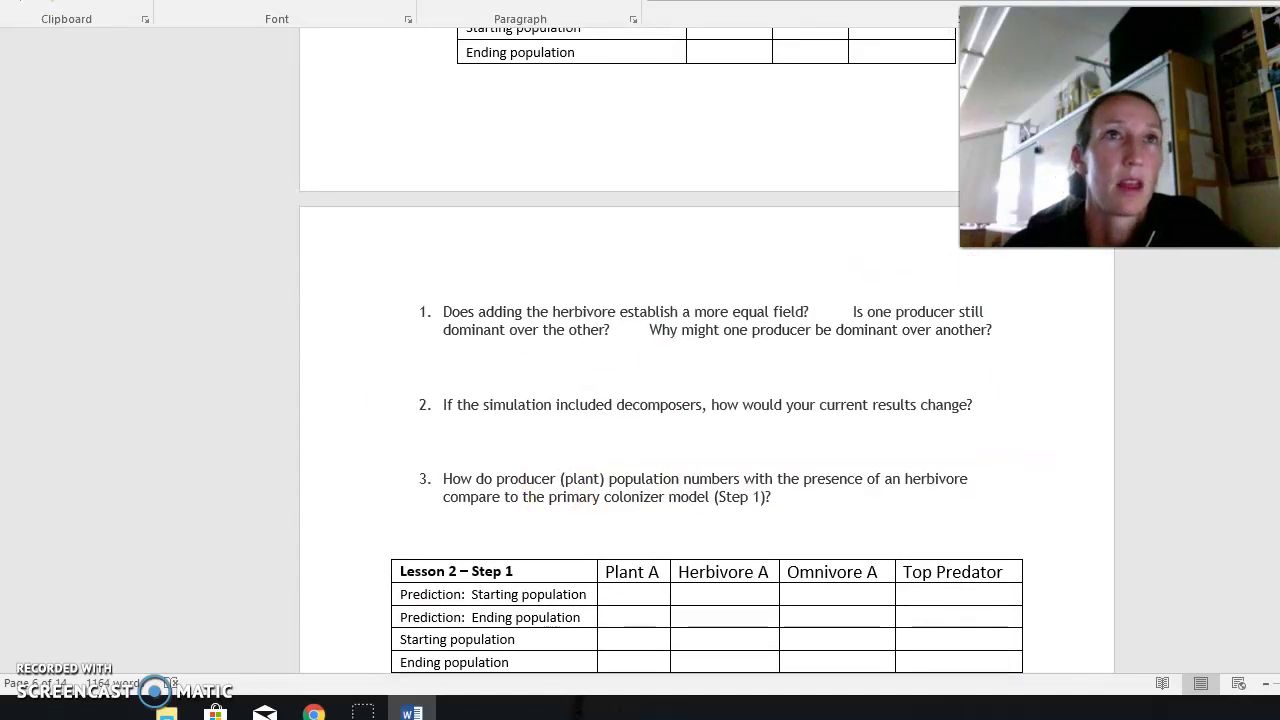
Switch back to the simulation in Chrome and add Plants A, B and C to the empty food web.
key(alt+Tab)
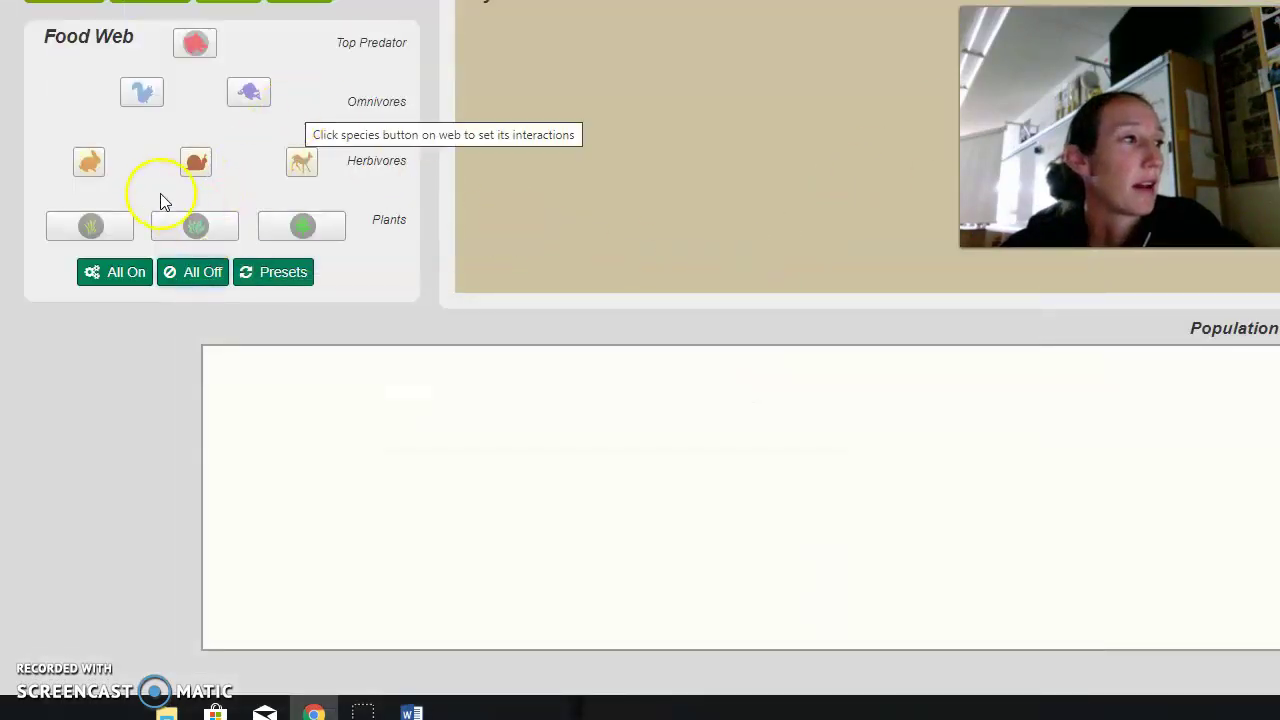
click(92, 167)
click(151, 229)
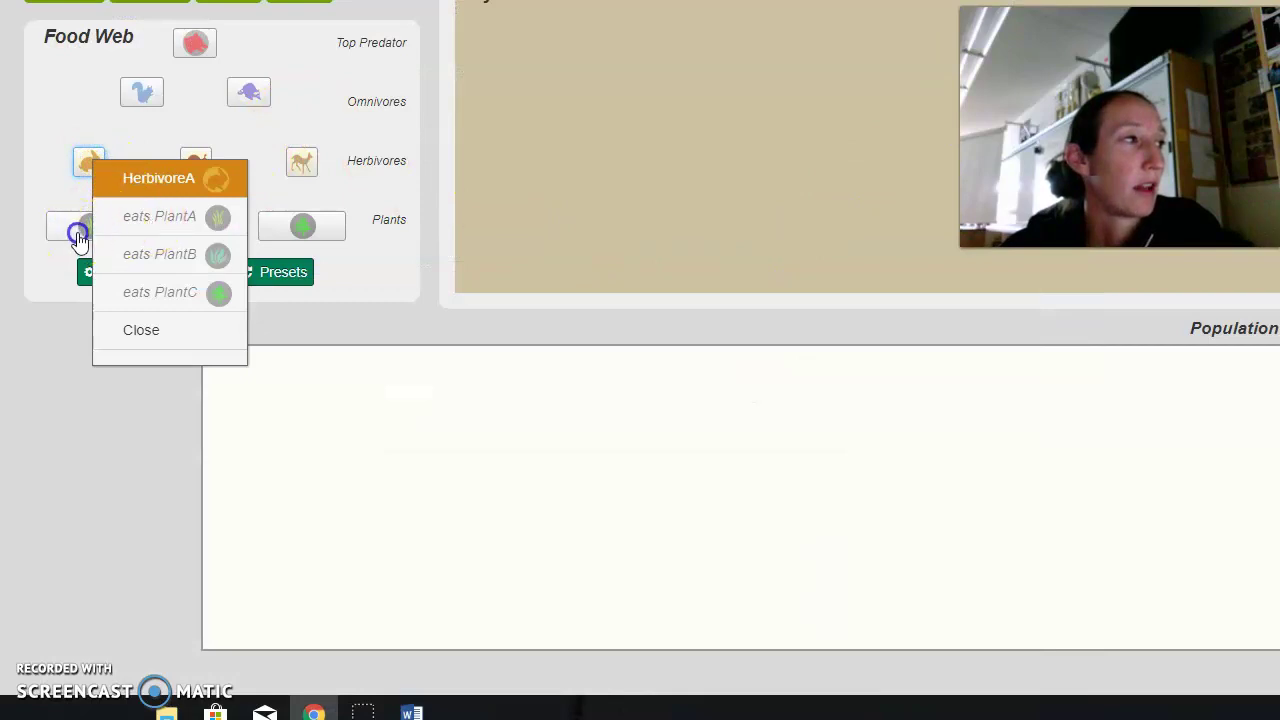
click(78, 233)
click(301, 226)
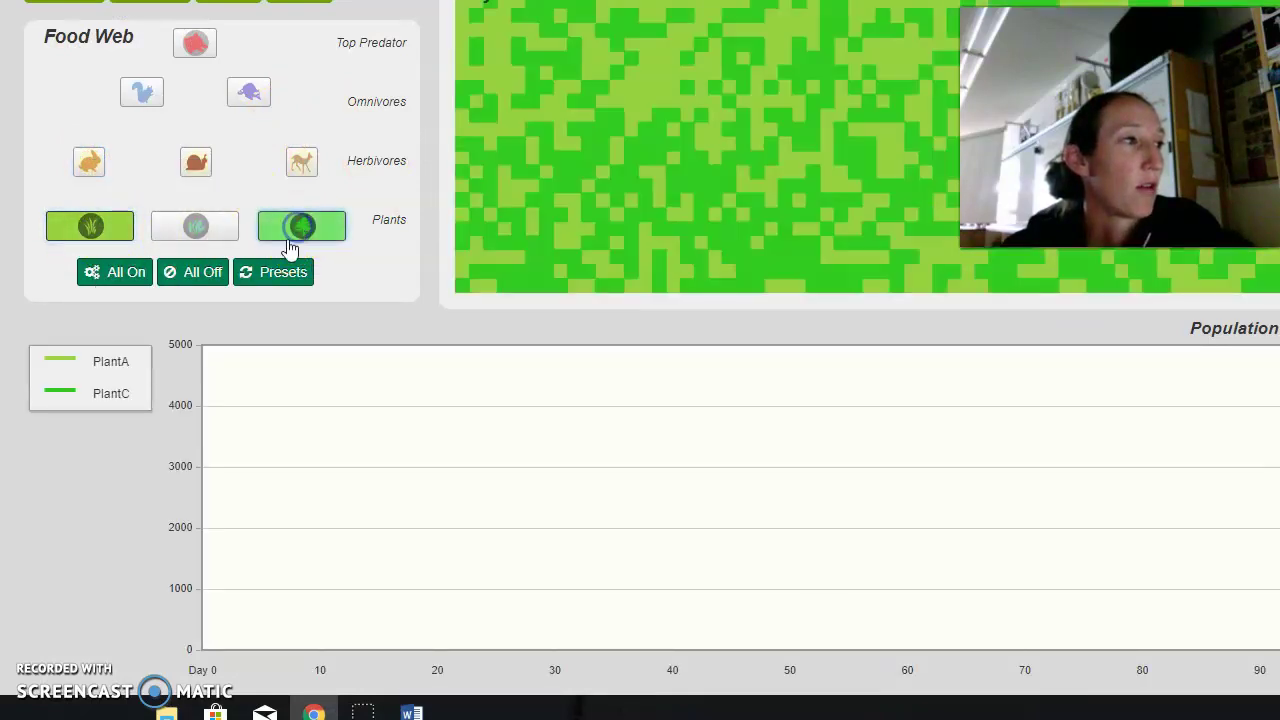
click(192, 228)
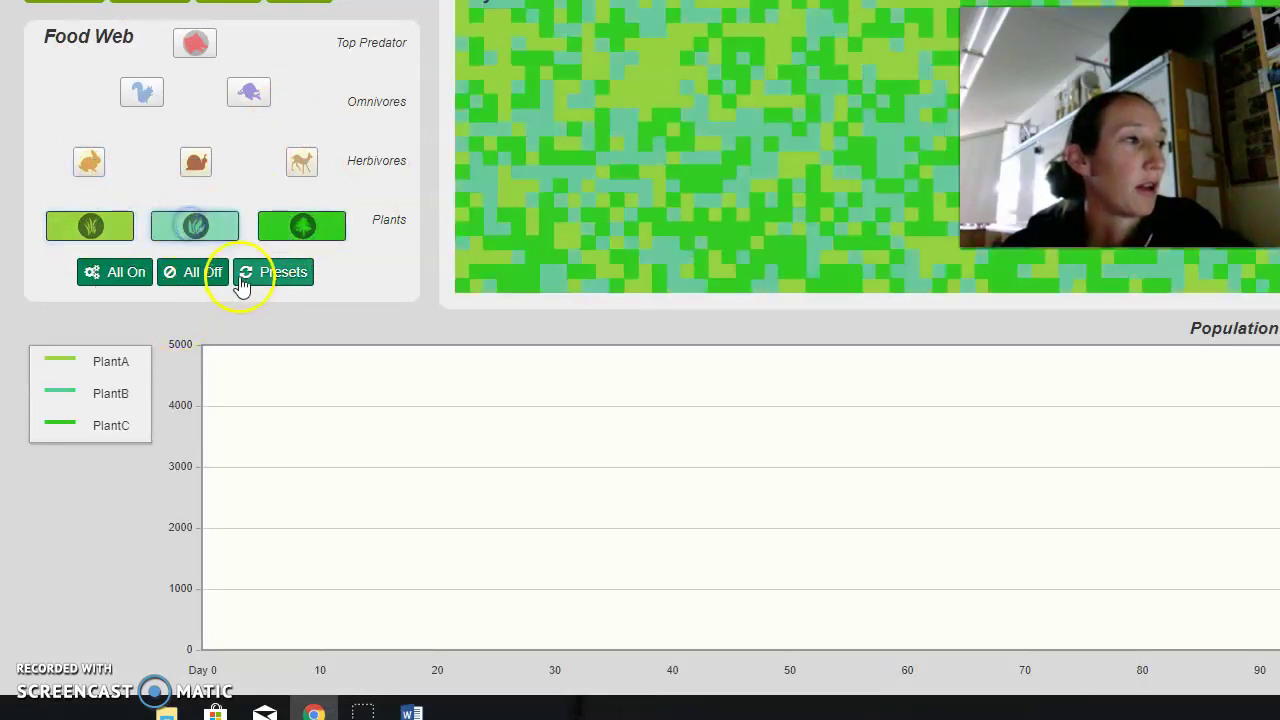
Add Herbivore B eating Plant A, and Omnivore B eating Plant C and Herbivore B, to the food web.
click(196, 164)
click(240, 220)
click(249, 92)
click(306, 215)
click(249, 92)
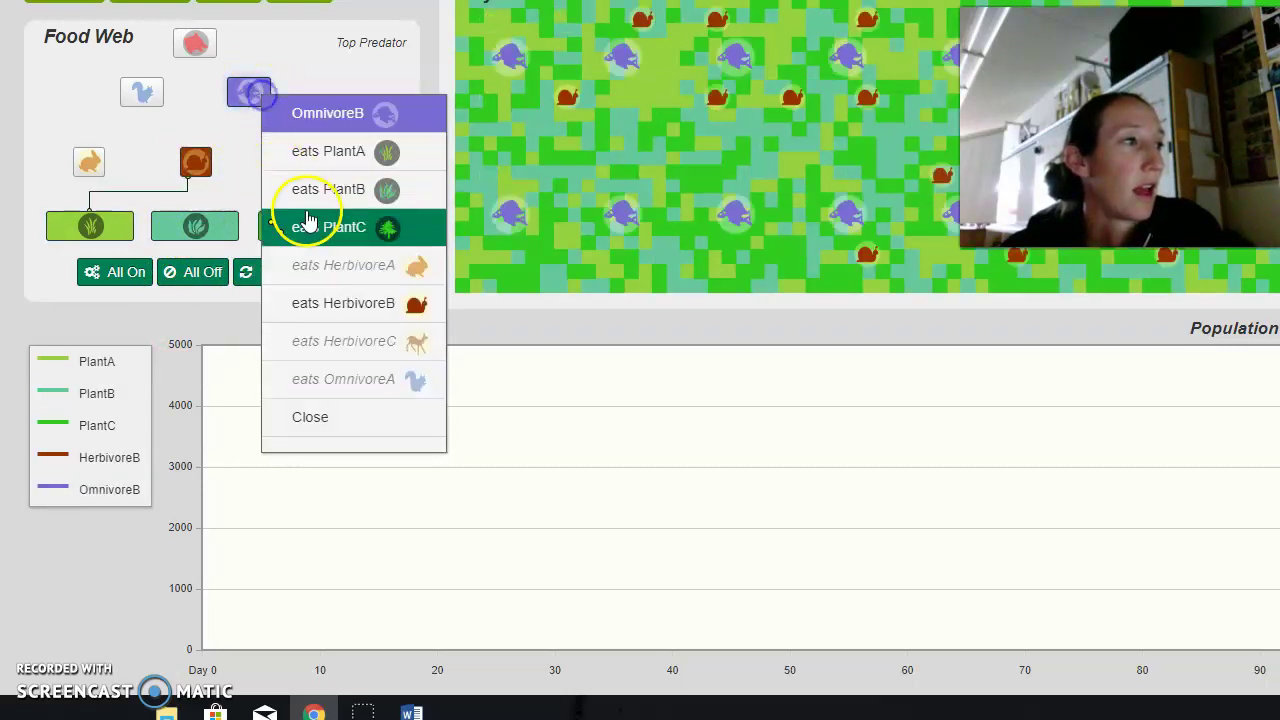
click(310, 303)
Add Herbivore C to the food web and set it to eat Plant A.
click(298, 165)
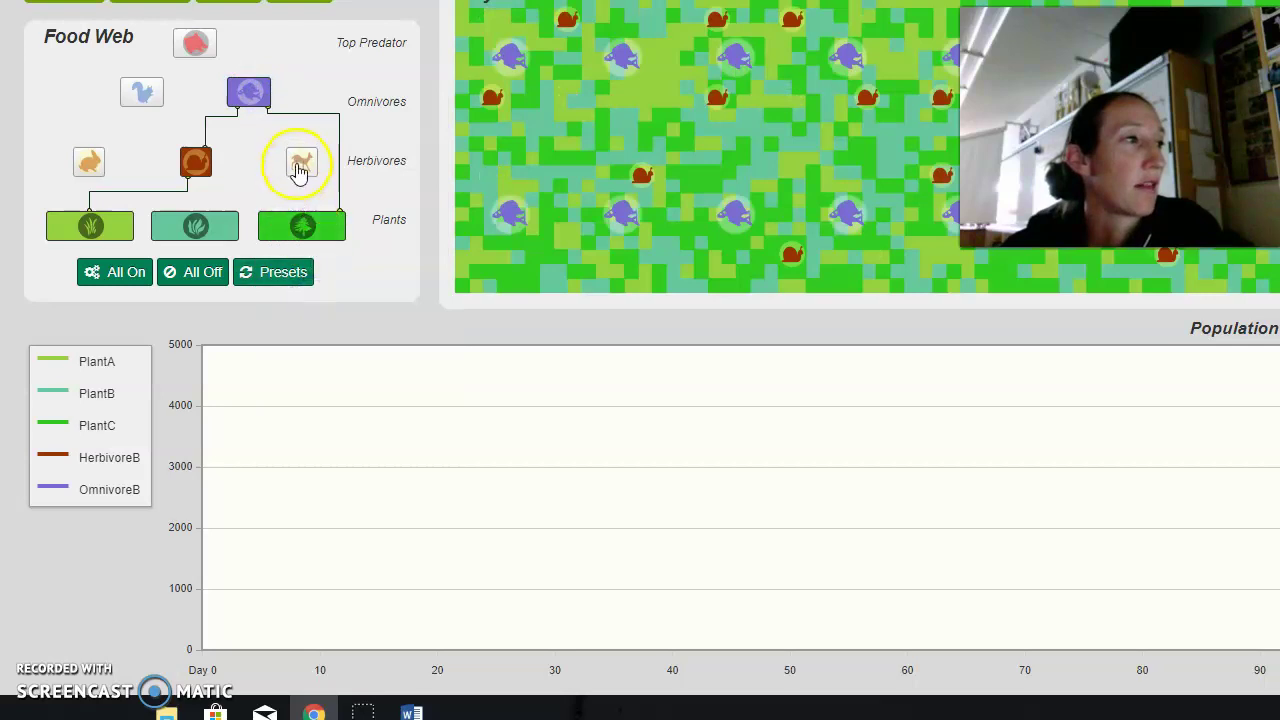
click(330, 228)
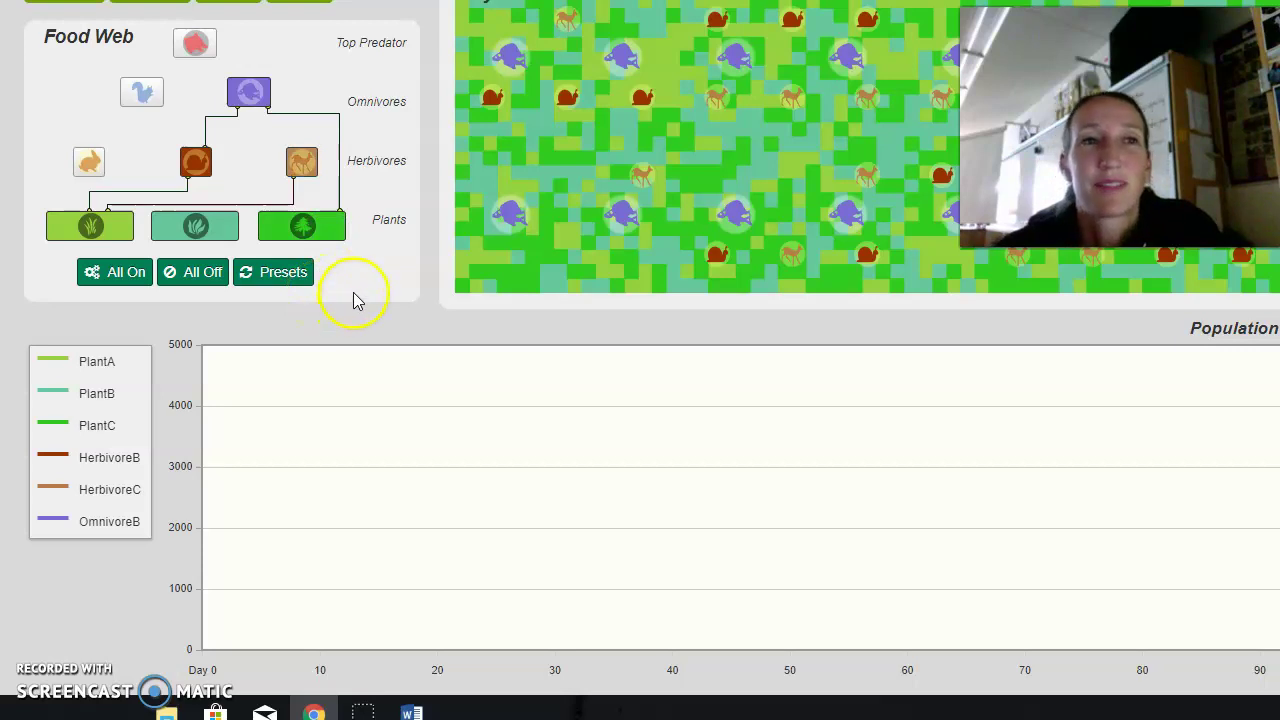
scroll(373, 240, up, 1)
scroll(373, 240, down, 1)
scroll(373, 237, up, 1)
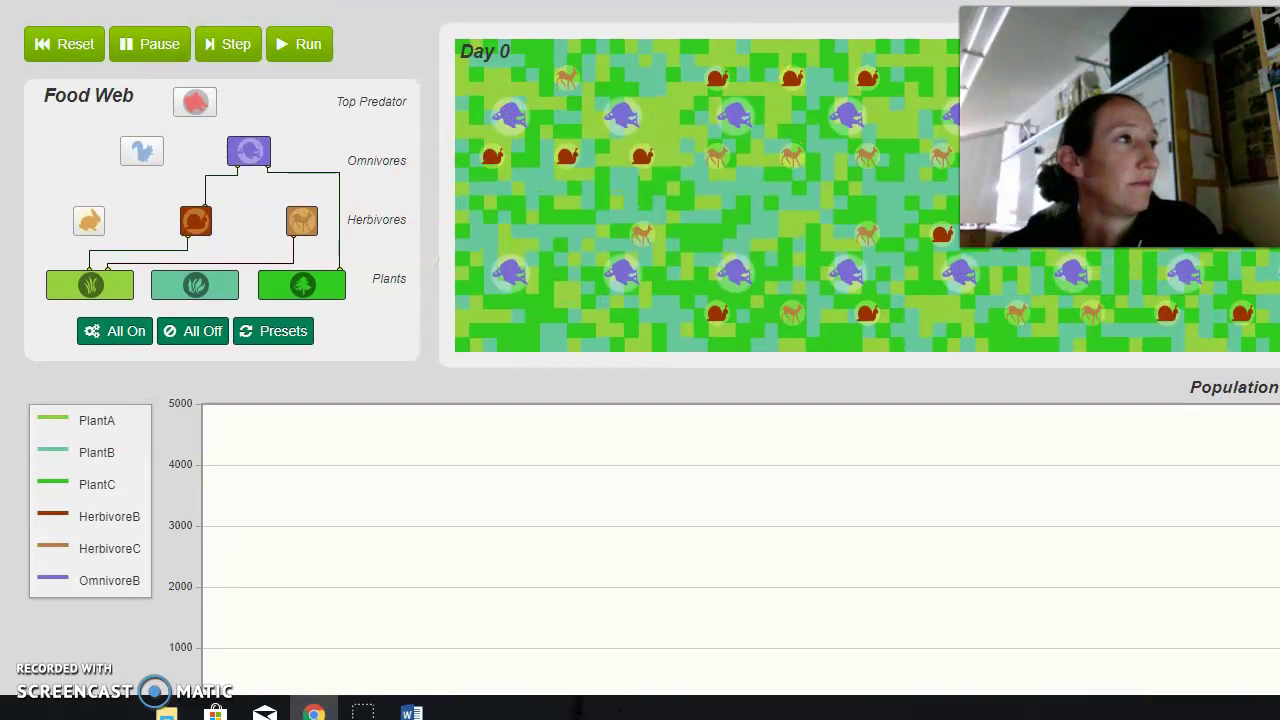